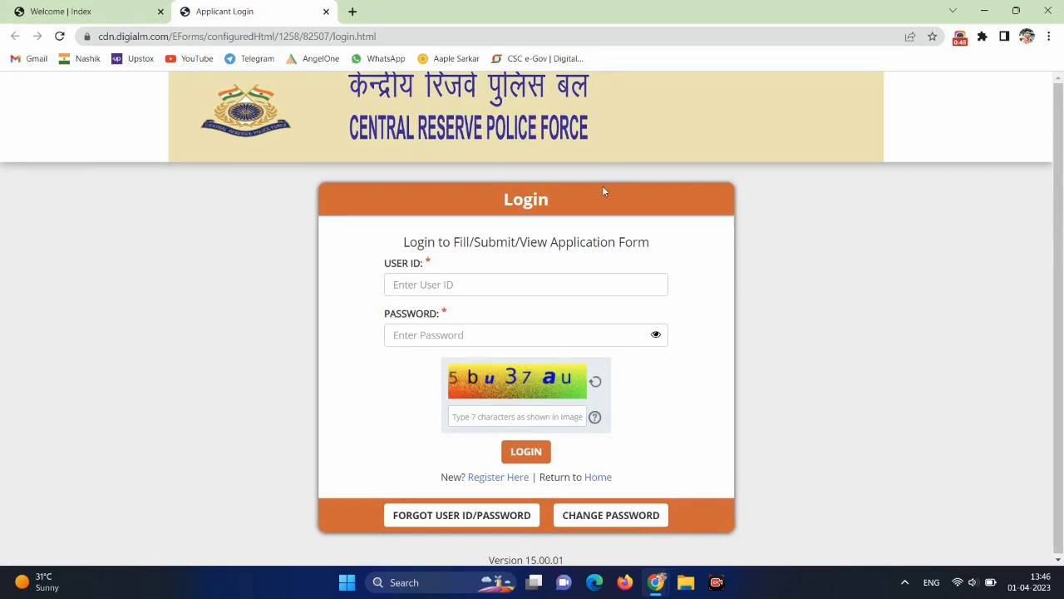
Step: Sign in using the saved Chrome user ID and password plus the captcha
click(447, 283)
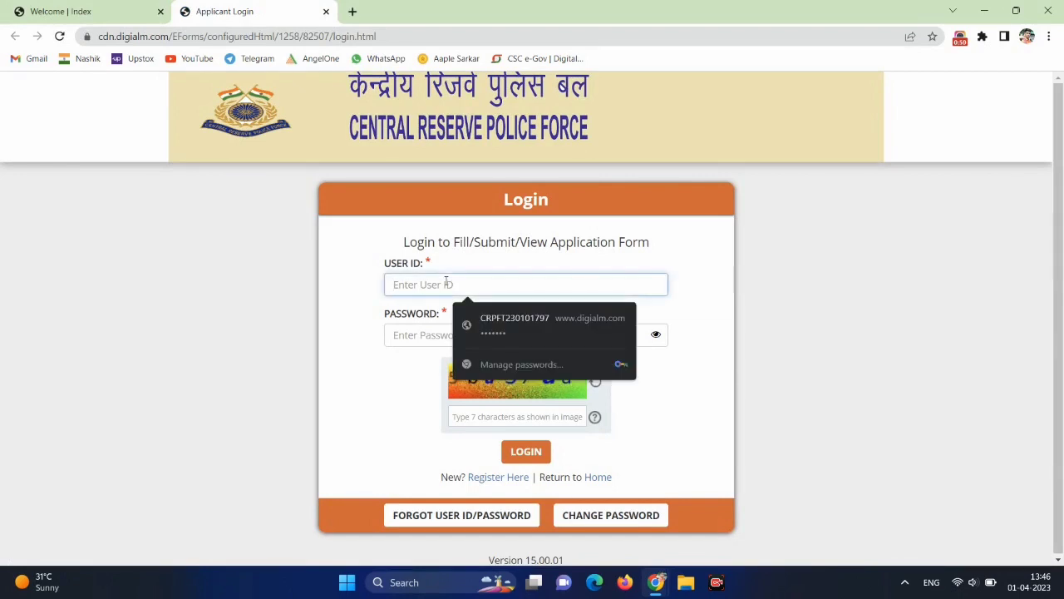
click(493, 327)
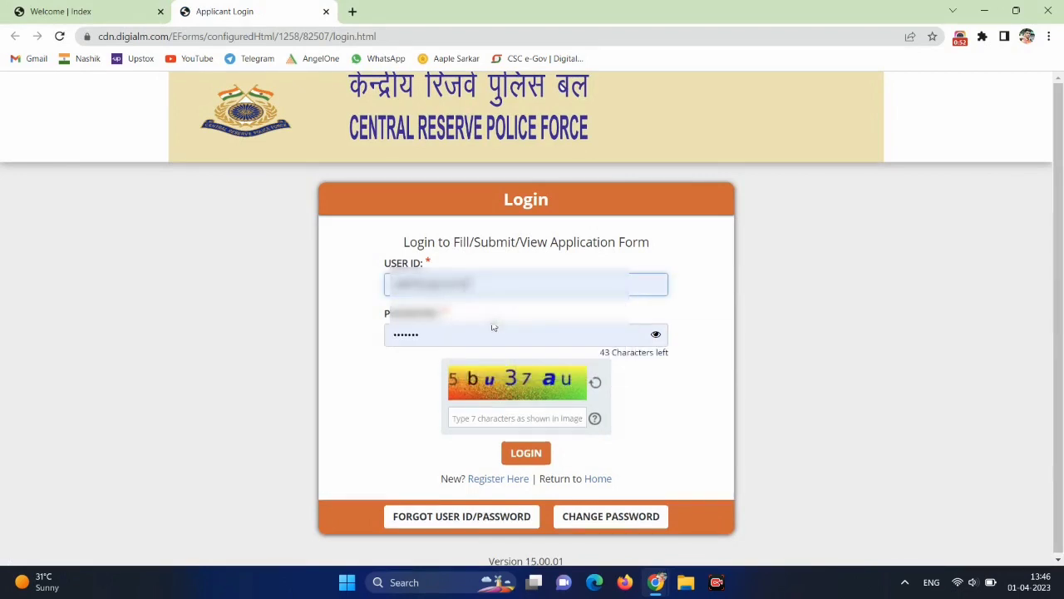
click(482, 421)
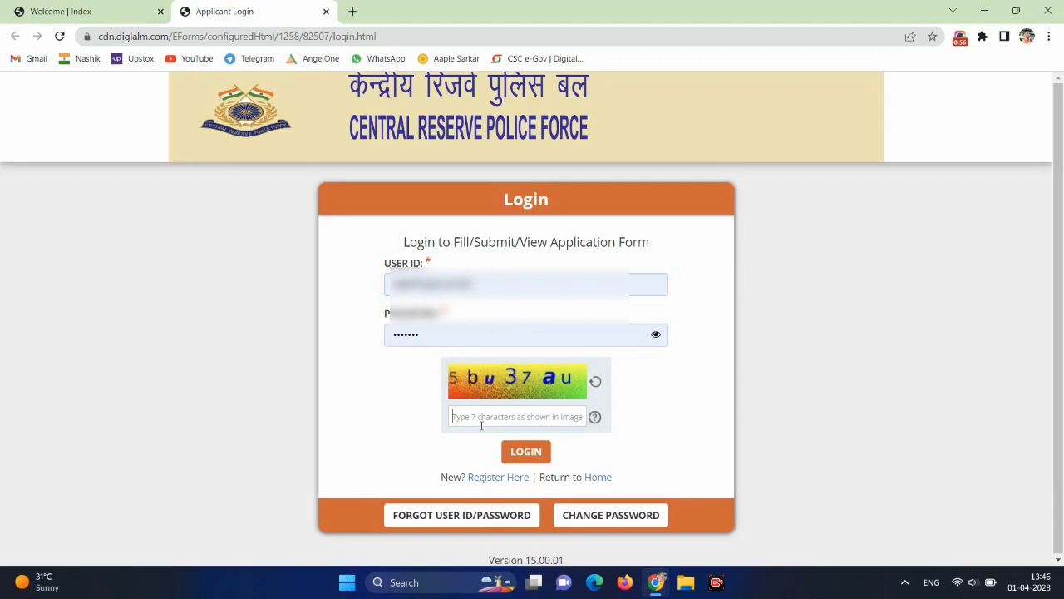
text(5bu37au)
click(518, 458)
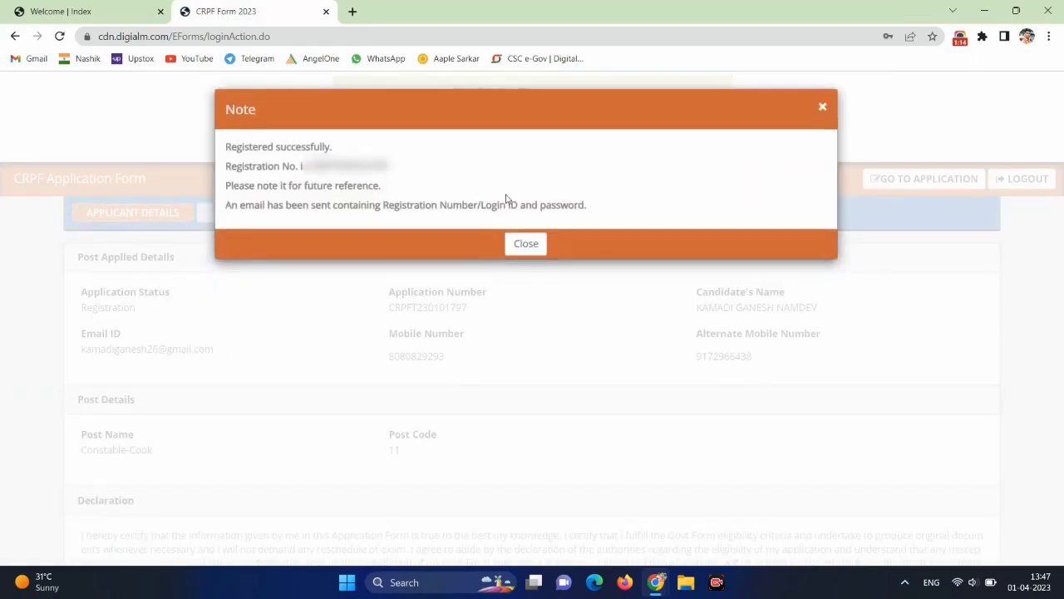
Step: Close the registration success note and go to the application form
click(529, 248)
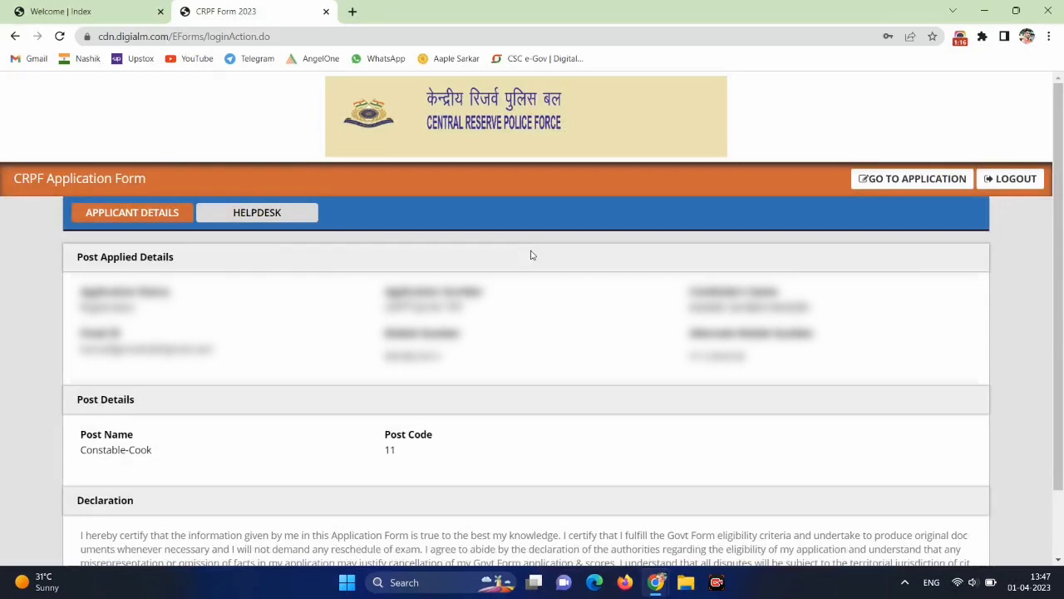
click(923, 183)
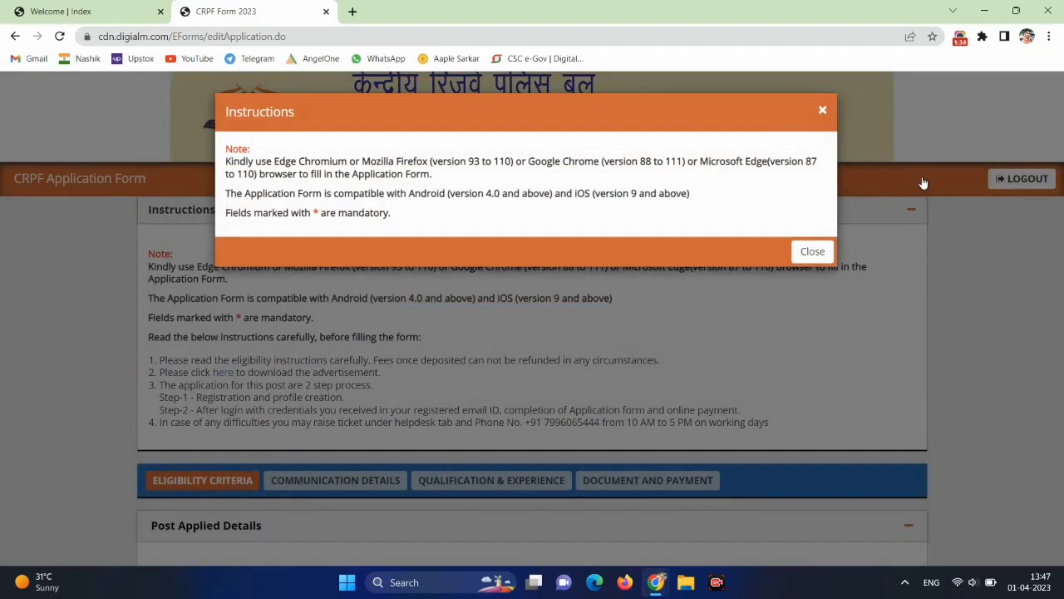
Step: Close the Instructions notice and scroll to Post Applied Details (Constable-Cook, Post Code 11)
click(811, 252)
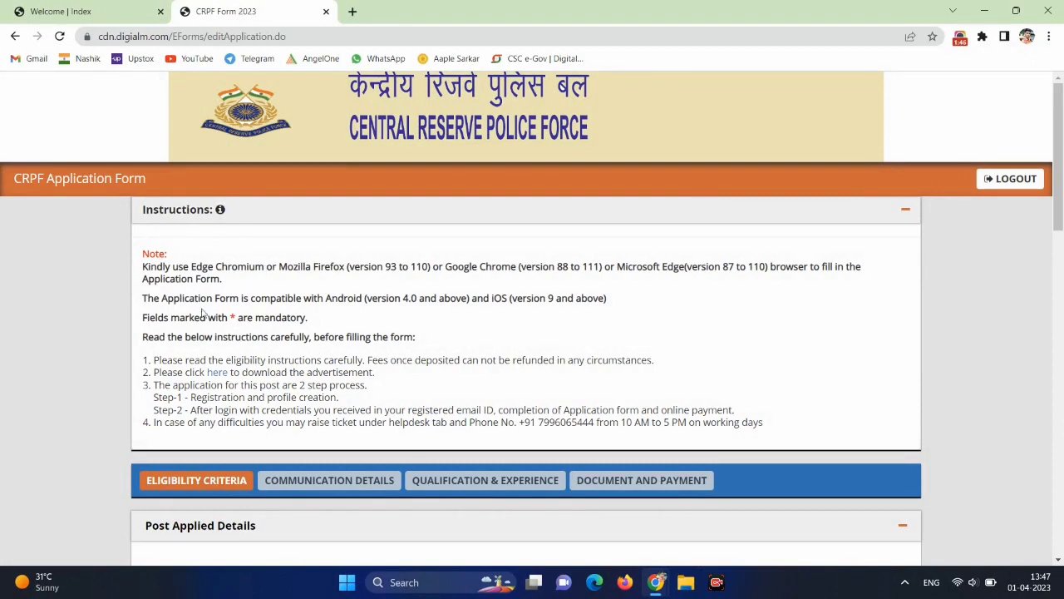
scroll(447, 420, down, 3)
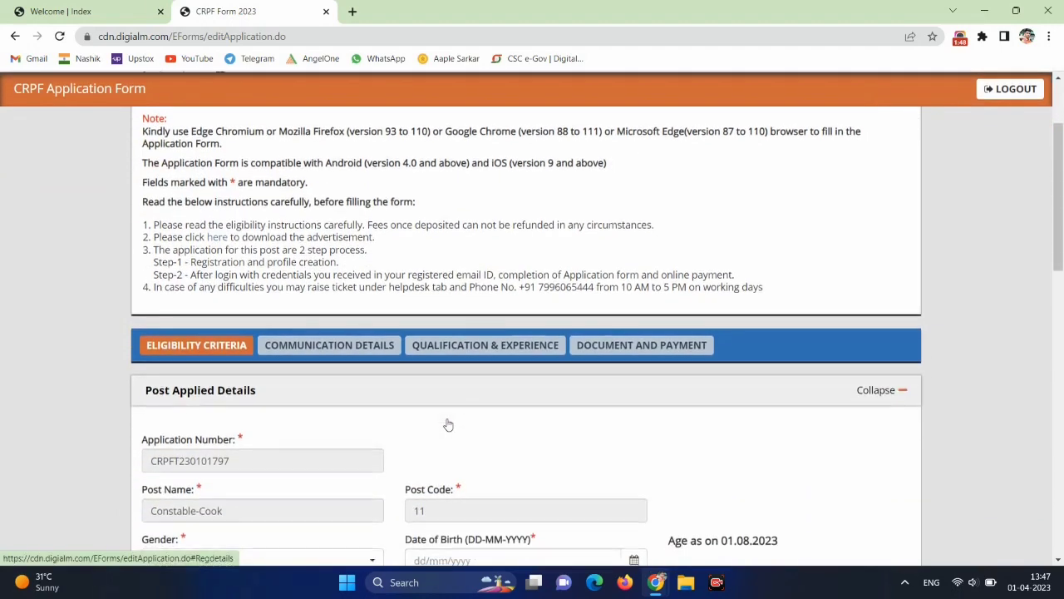
scroll(448, 420, down, 1)
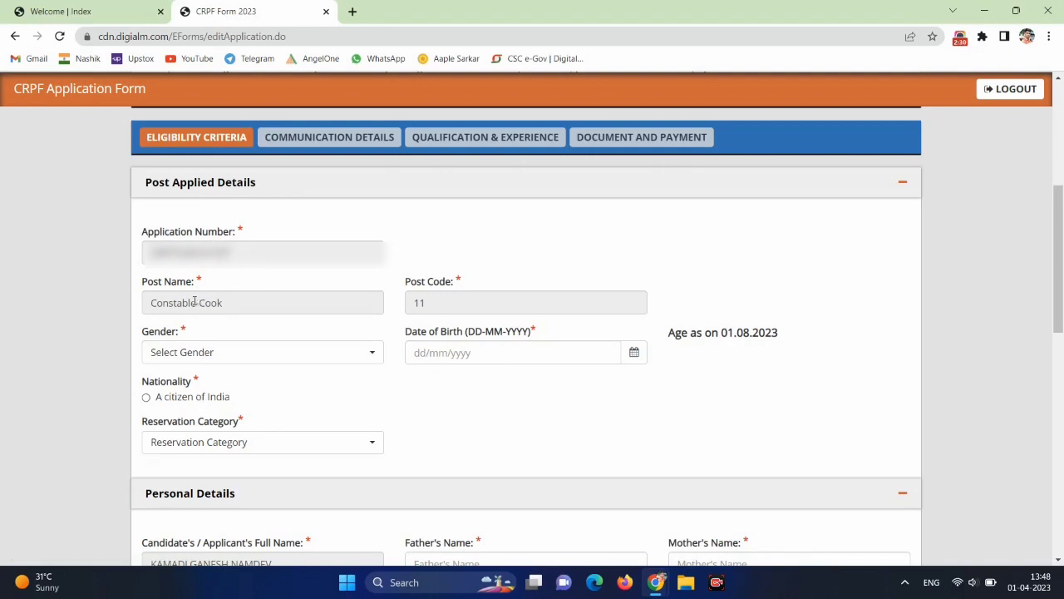
Step: Check the prefilled Post Name and Post Code, and set gender to Male
click(219, 305)
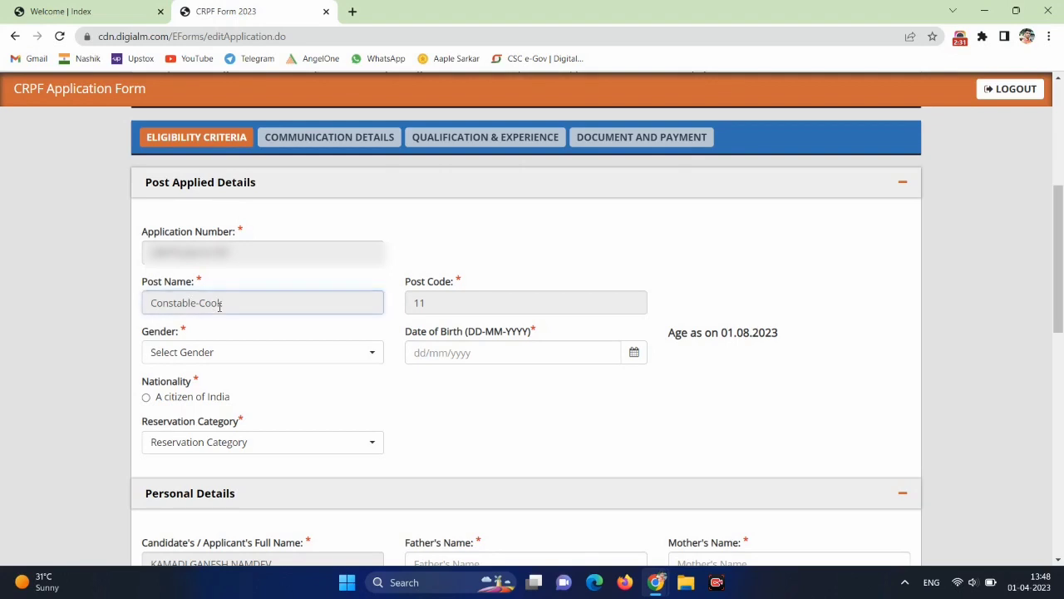
click(444, 304)
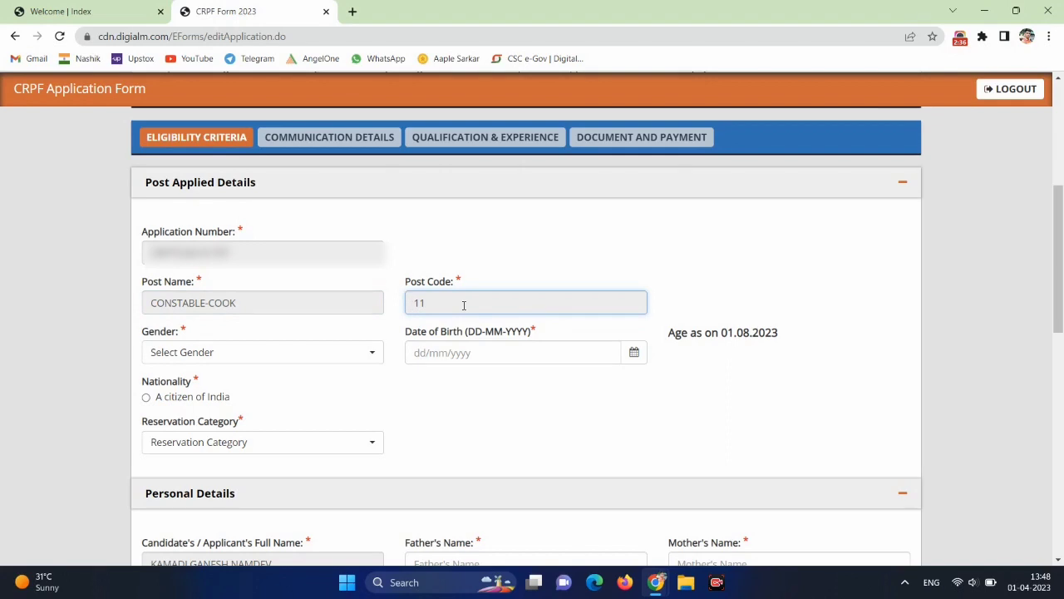
click(213, 359)
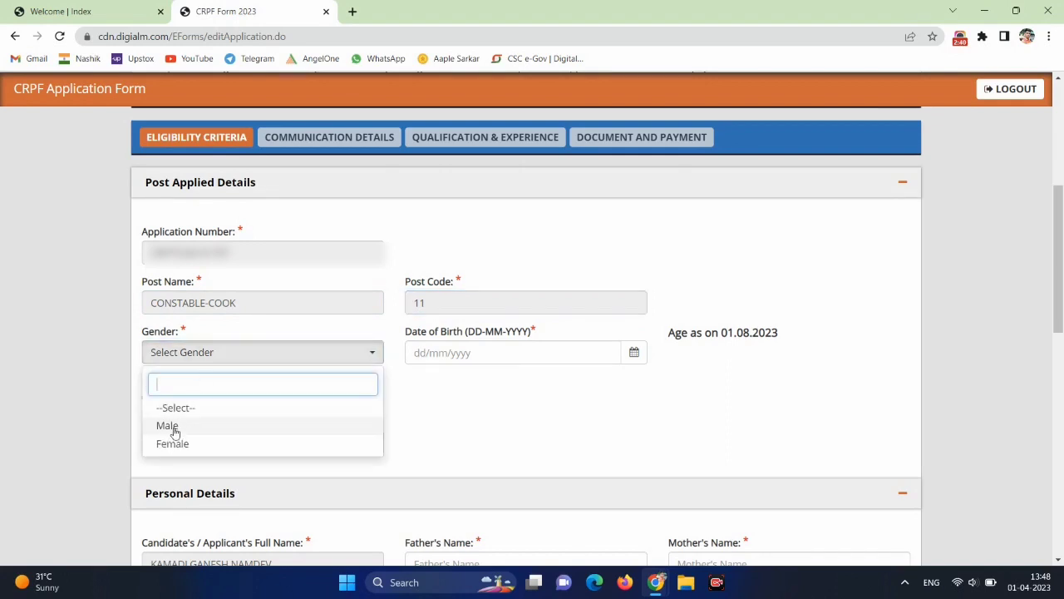
click(174, 430)
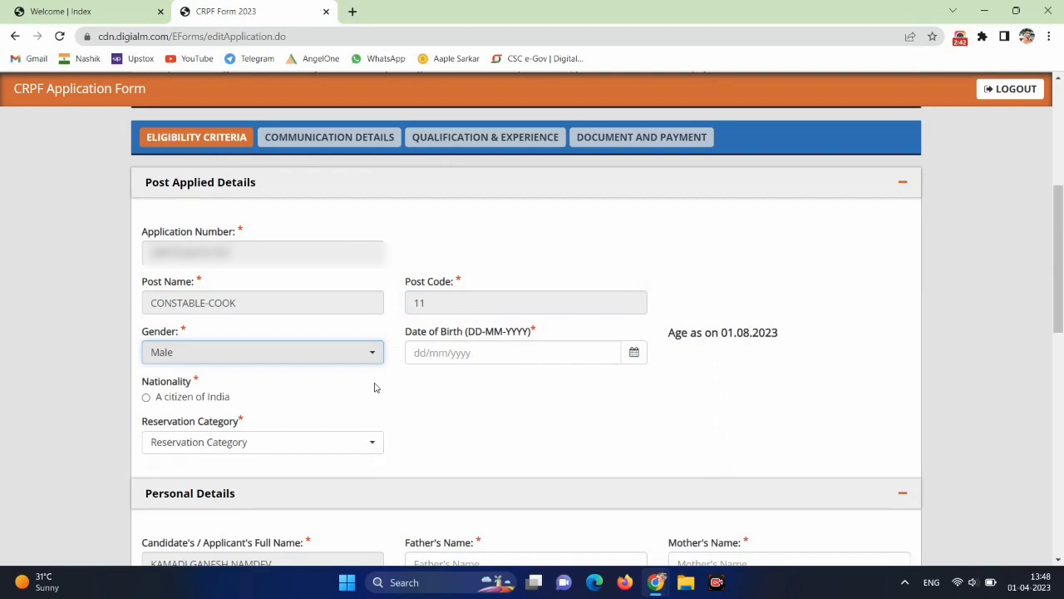
click(632, 356)
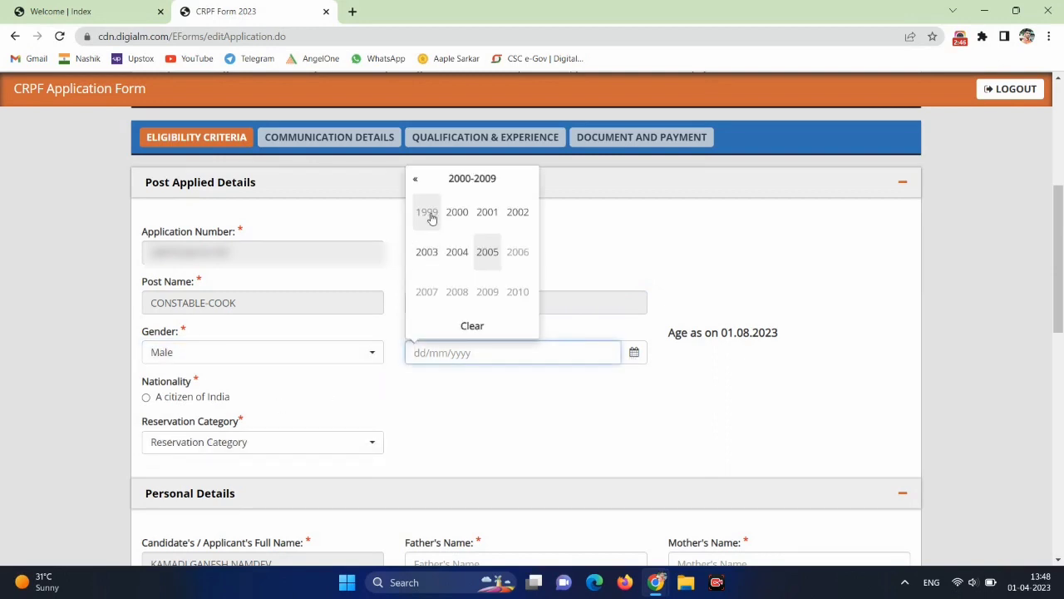
click(428, 215)
click(518, 293)
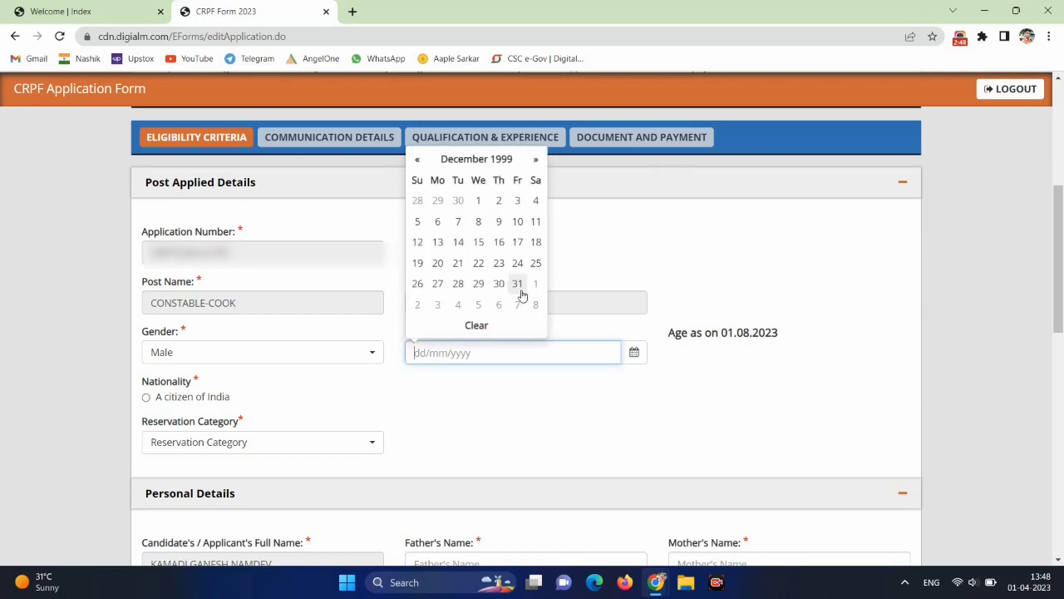
click(419, 283)
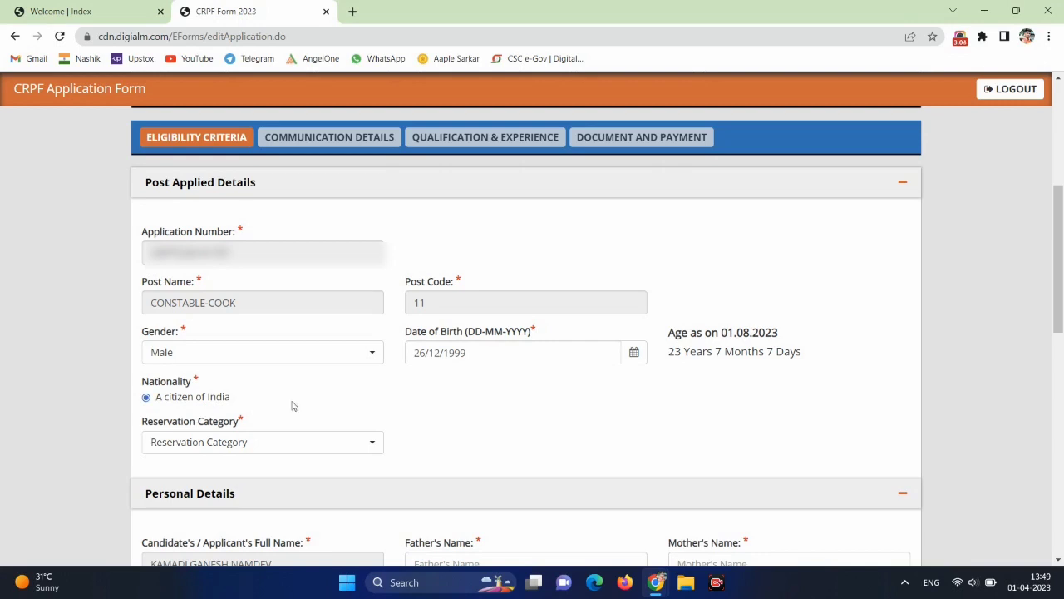
scroll(292, 405, down, 2)
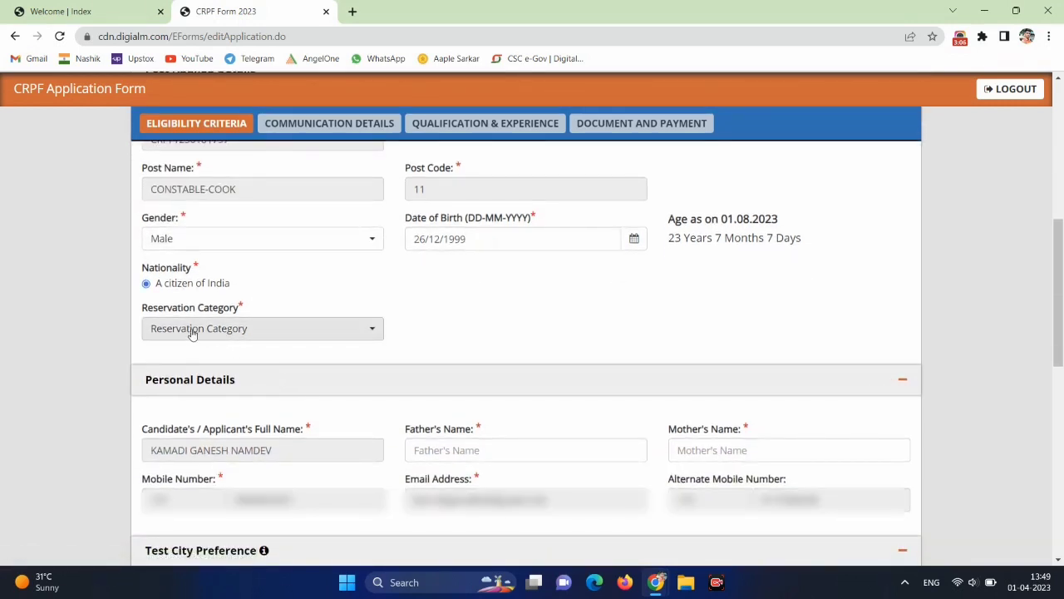
Step: Set the Reservation Category to ST
click(210, 333)
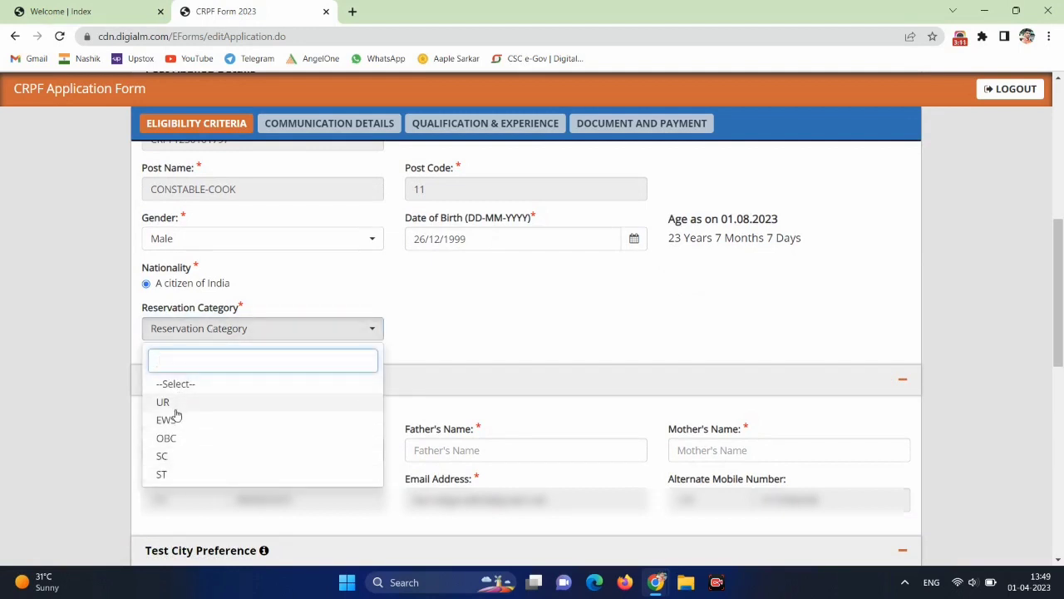
click(164, 475)
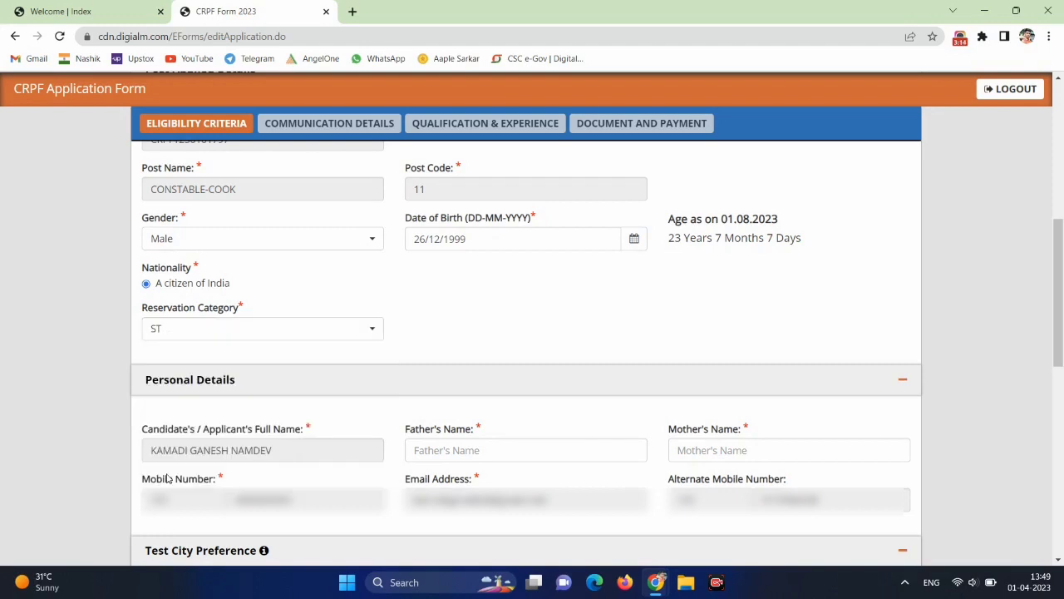
scroll(431, 338, down, 2)
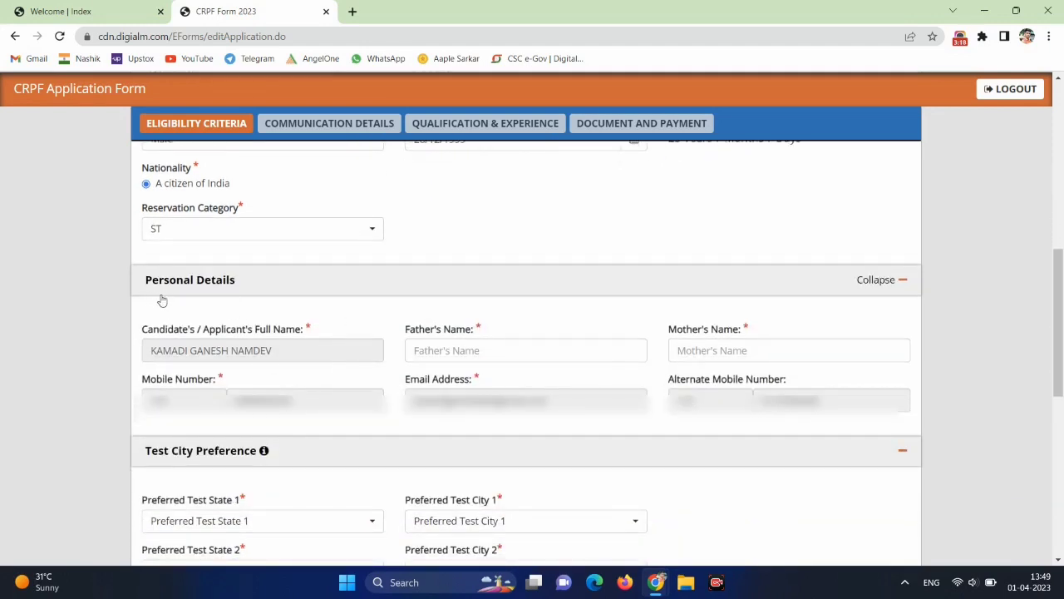
Step: Go through the full name, father's and mother's name fields, then reach Test City Preference
click(208, 358)
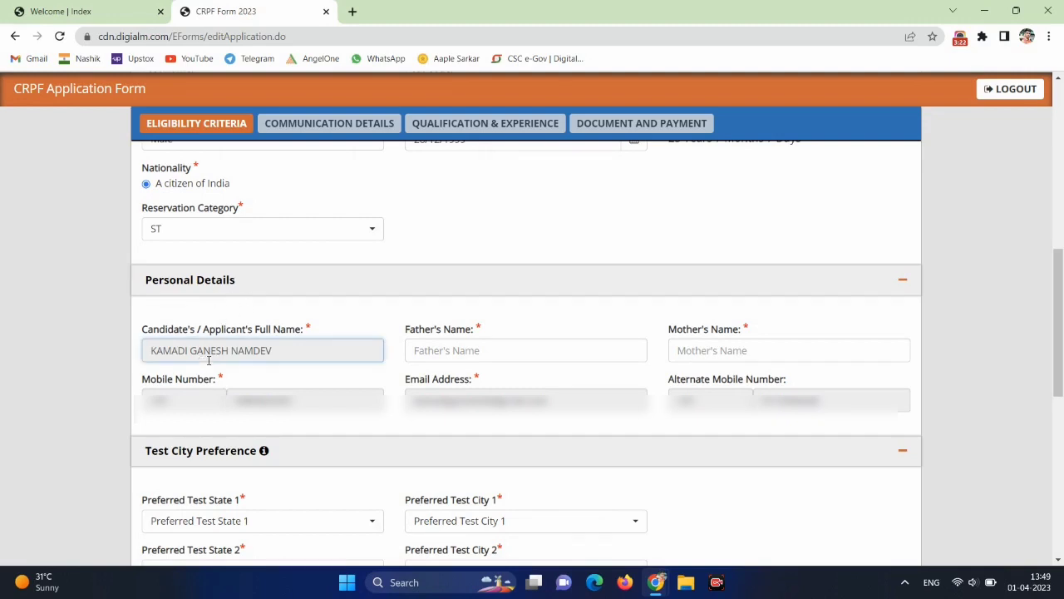
click(434, 358)
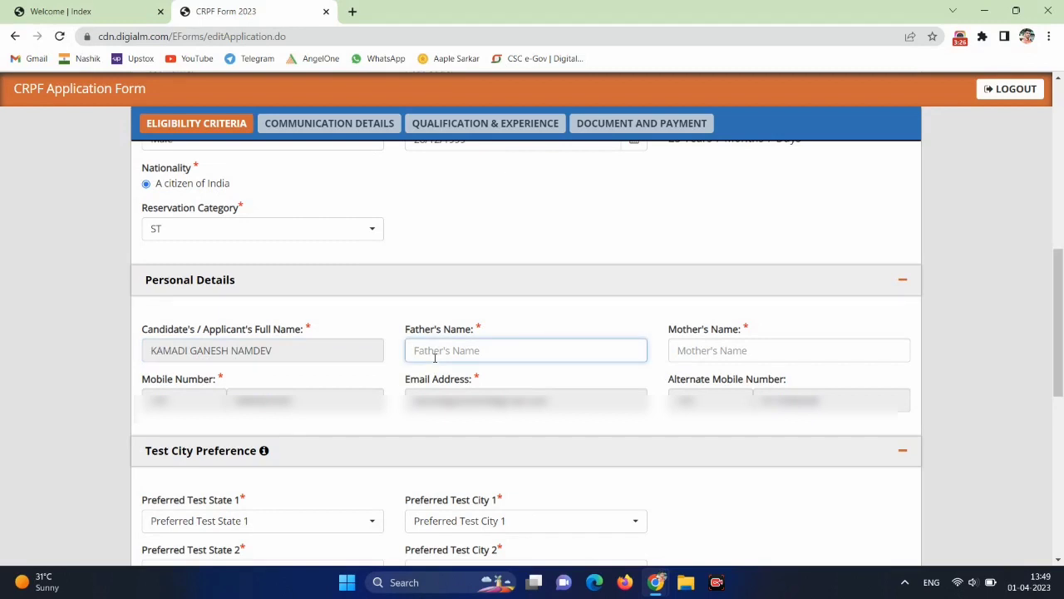
click(713, 353)
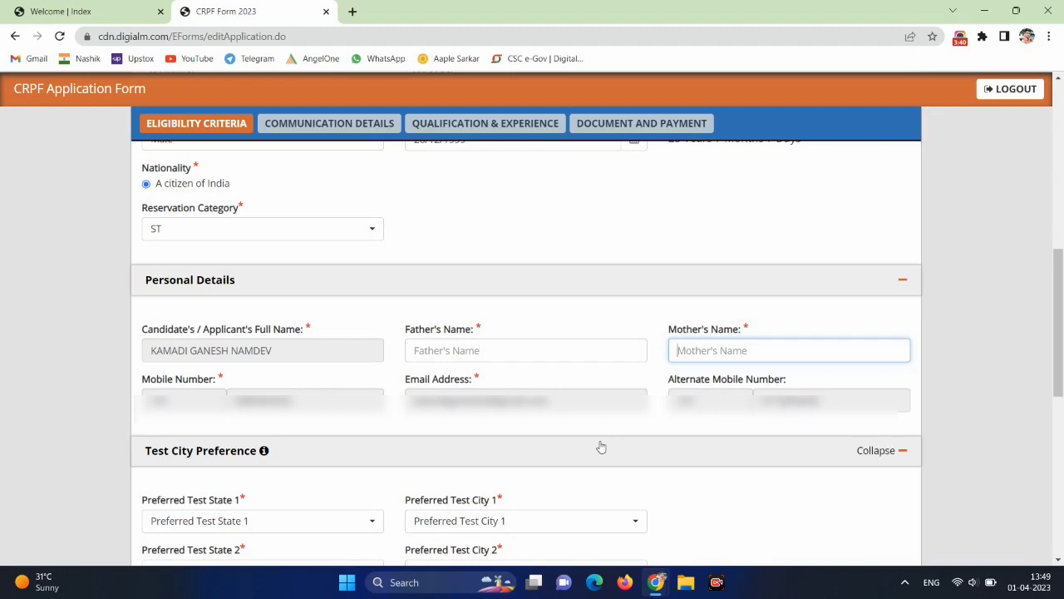
scroll(599, 444, down, 2)
scroll(601, 447, down, 2)
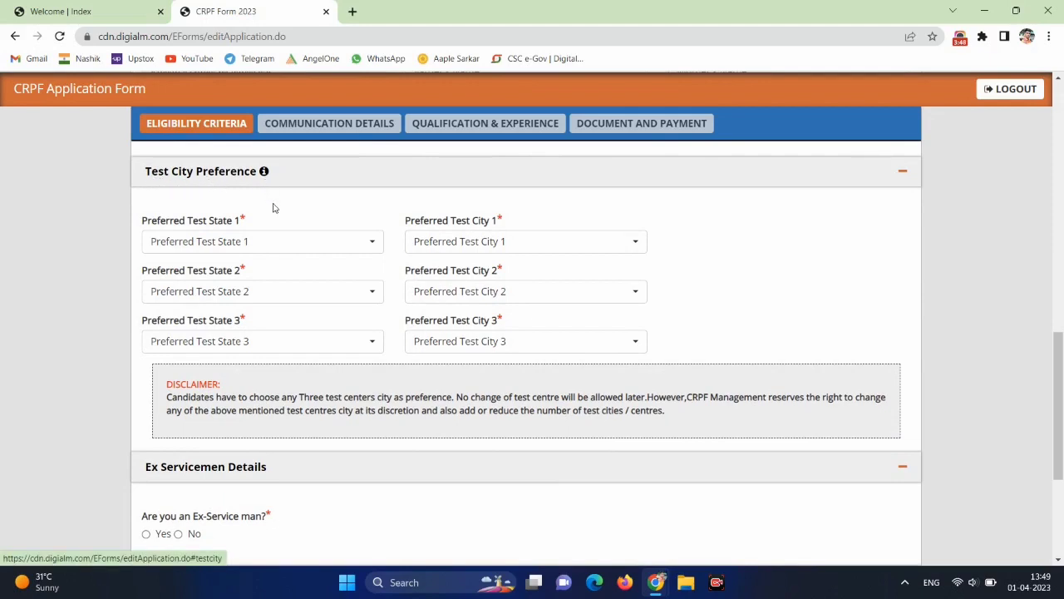
Step: Set the first test preference to Maharashtra, Nashik
click(320, 243)
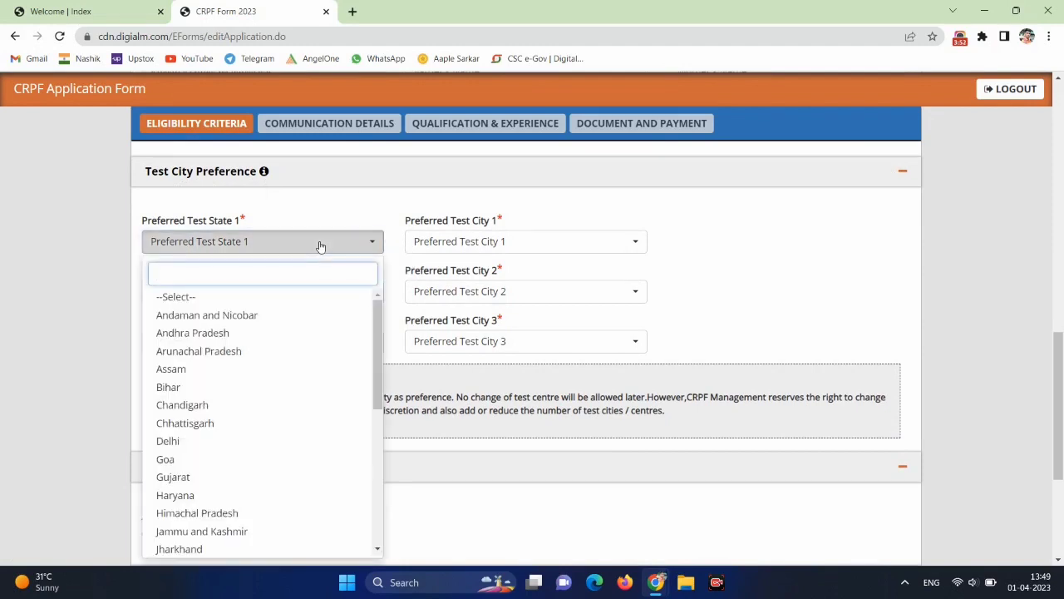
scroll(257, 353, down, 5)
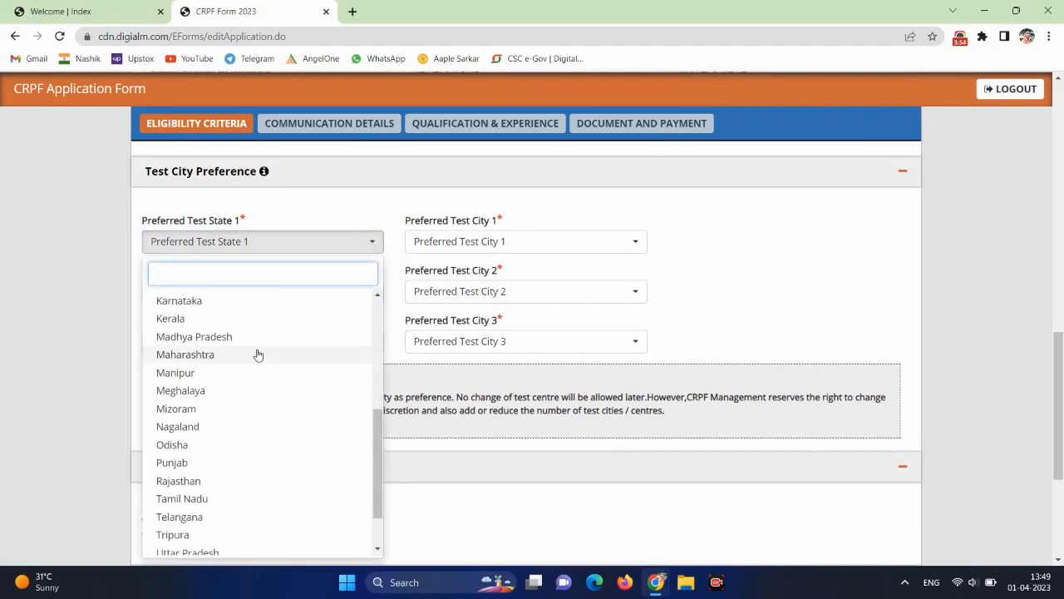
click(256, 355)
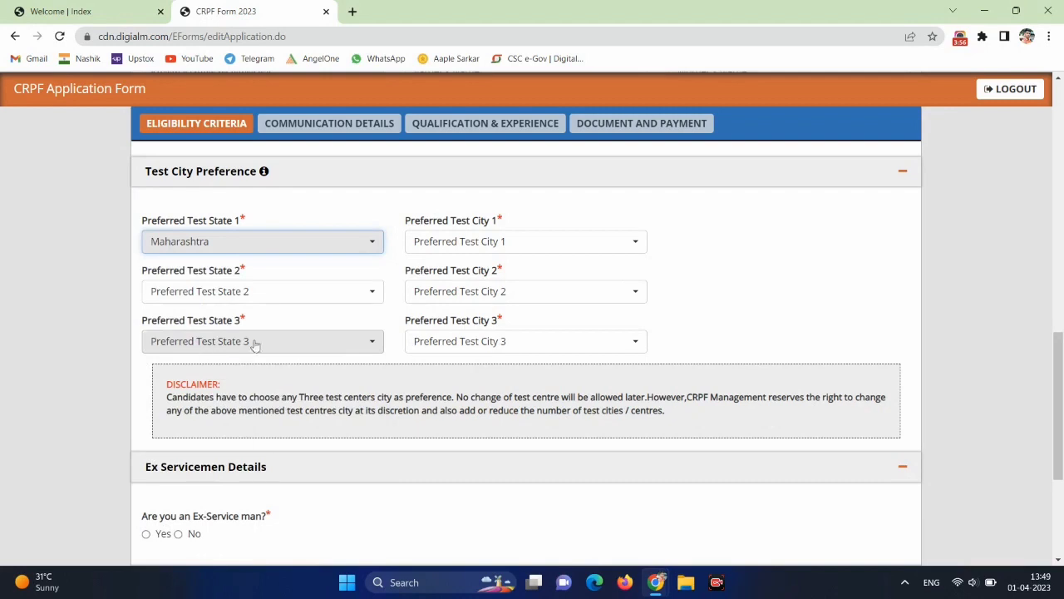
click(544, 251)
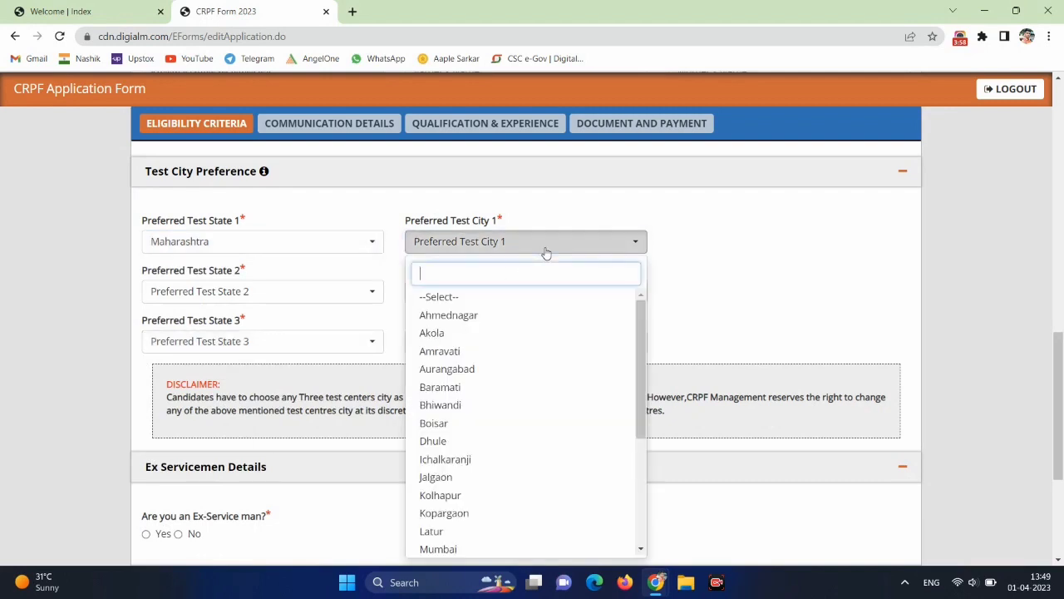
scroll(549, 318, down, 5)
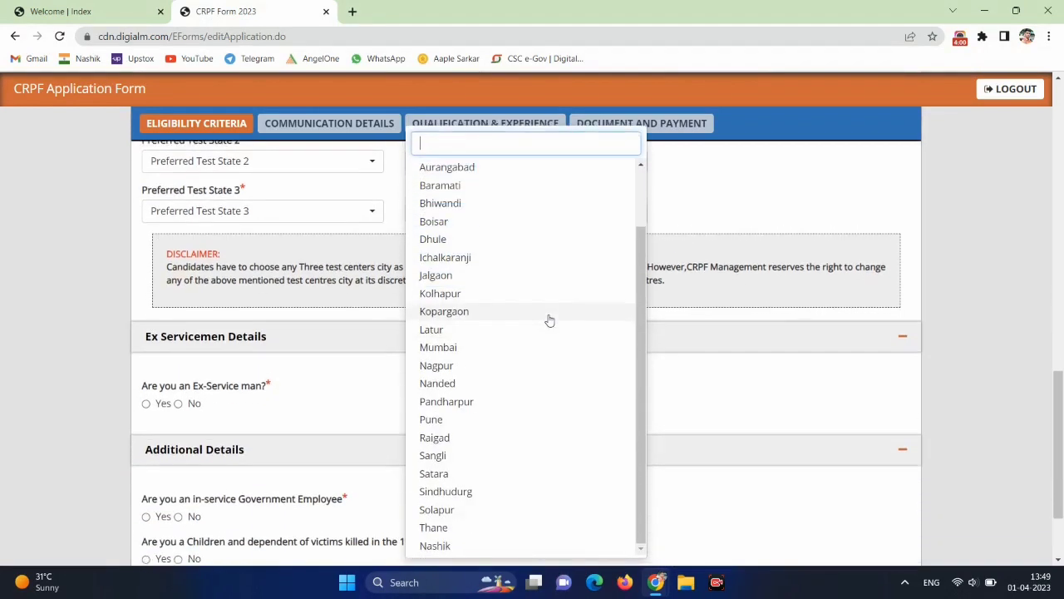
click(441, 547)
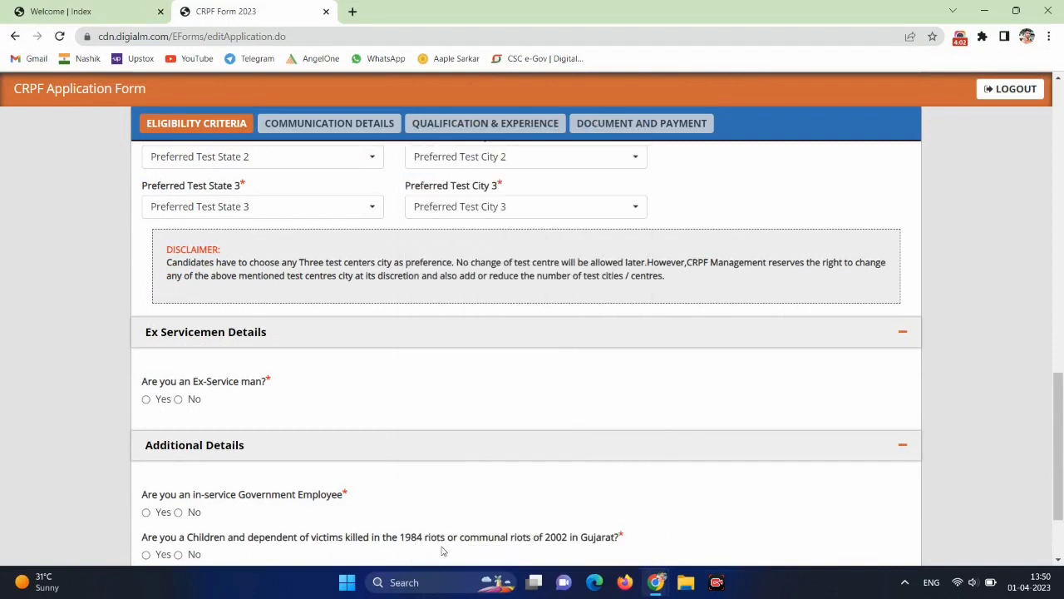
Step: Set the second test preference to Maharashtra, Thane
scroll(609, 316, up, 1)
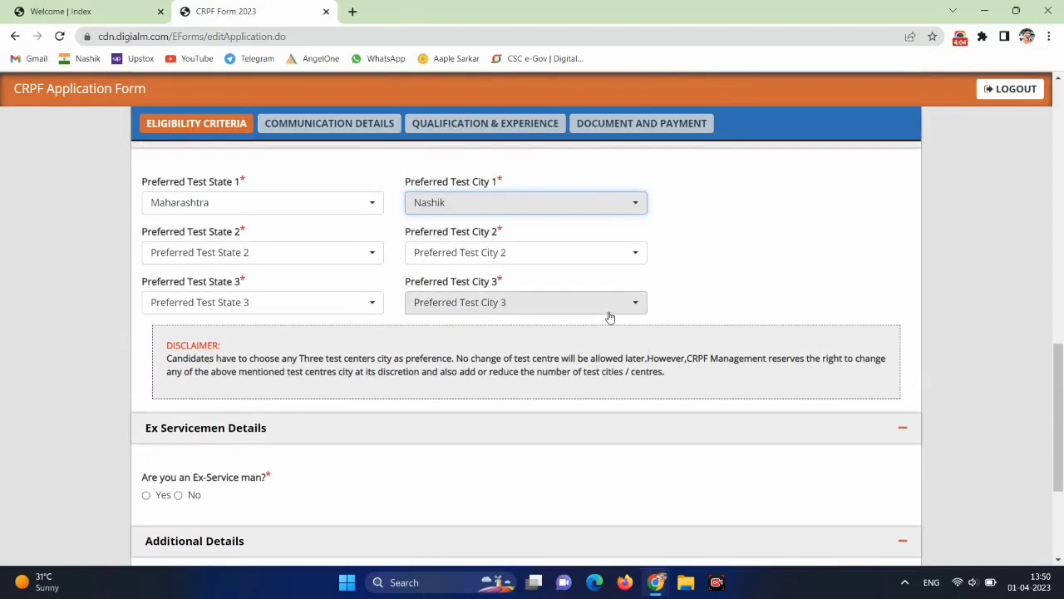
click(264, 261)
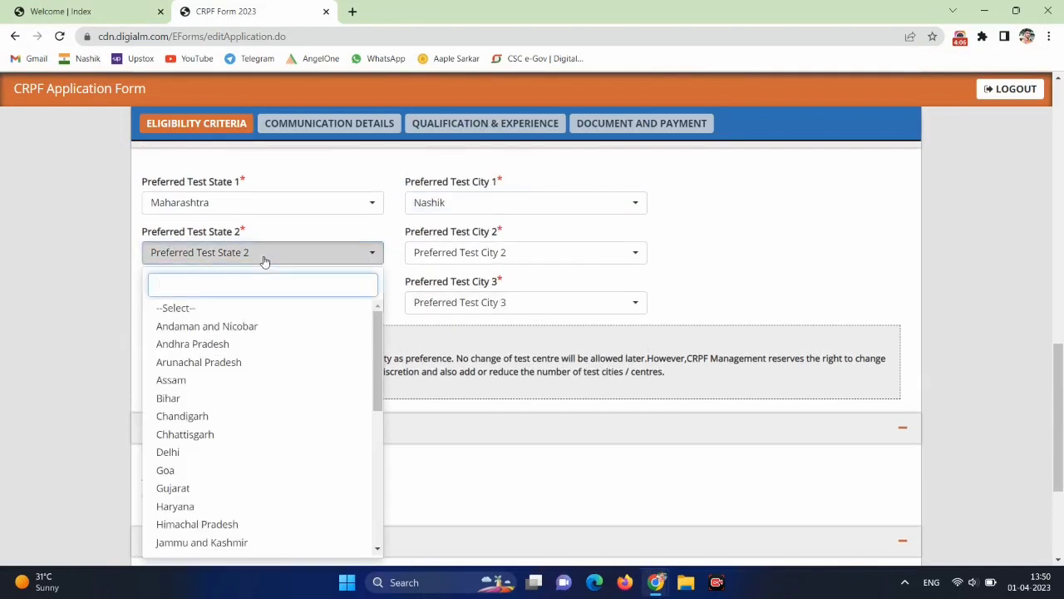
scroll(241, 468, down, 2)
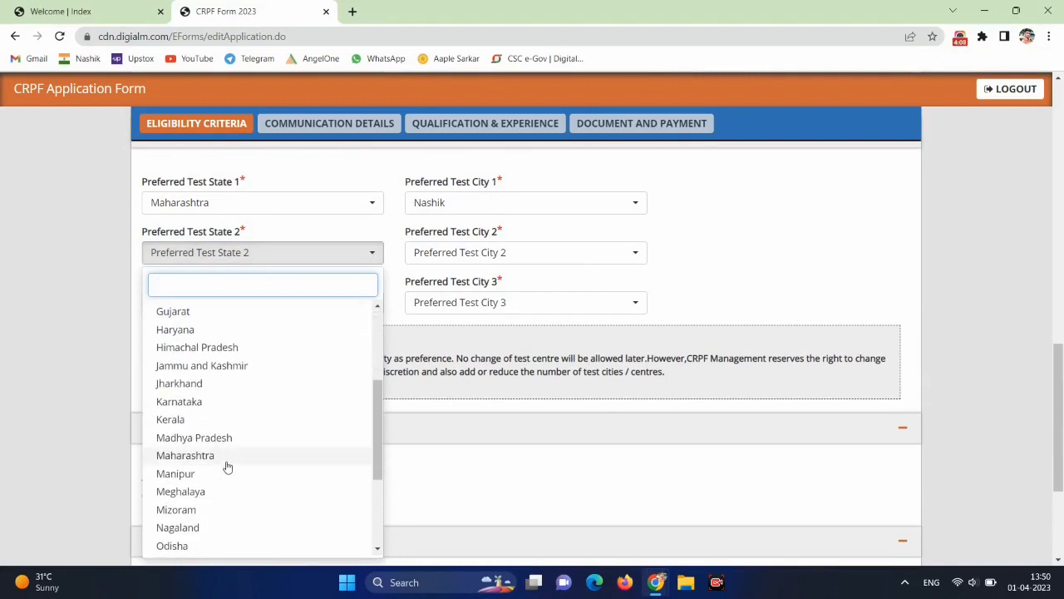
click(204, 458)
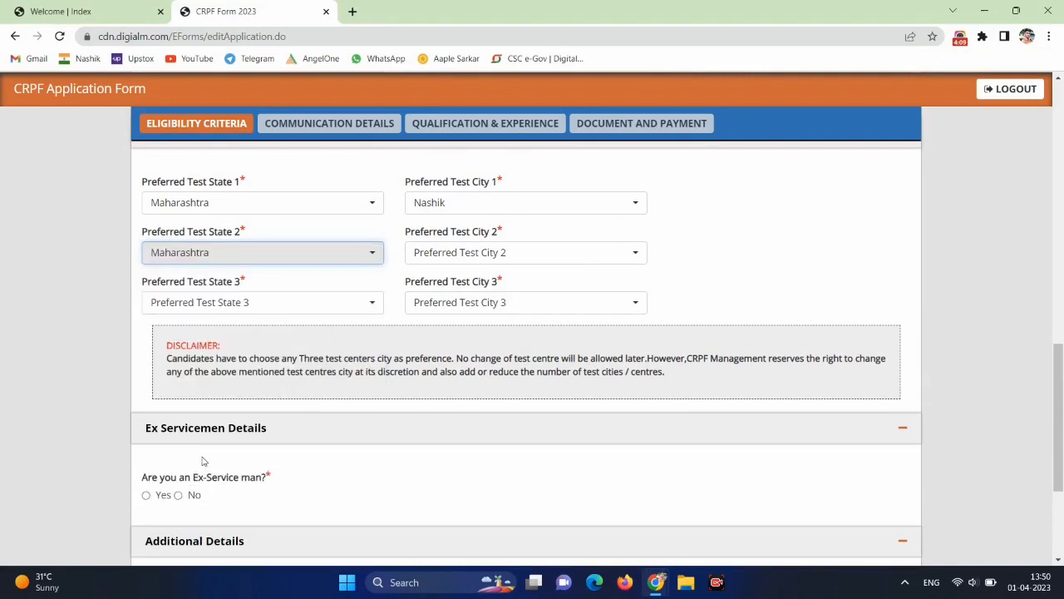
click(591, 257)
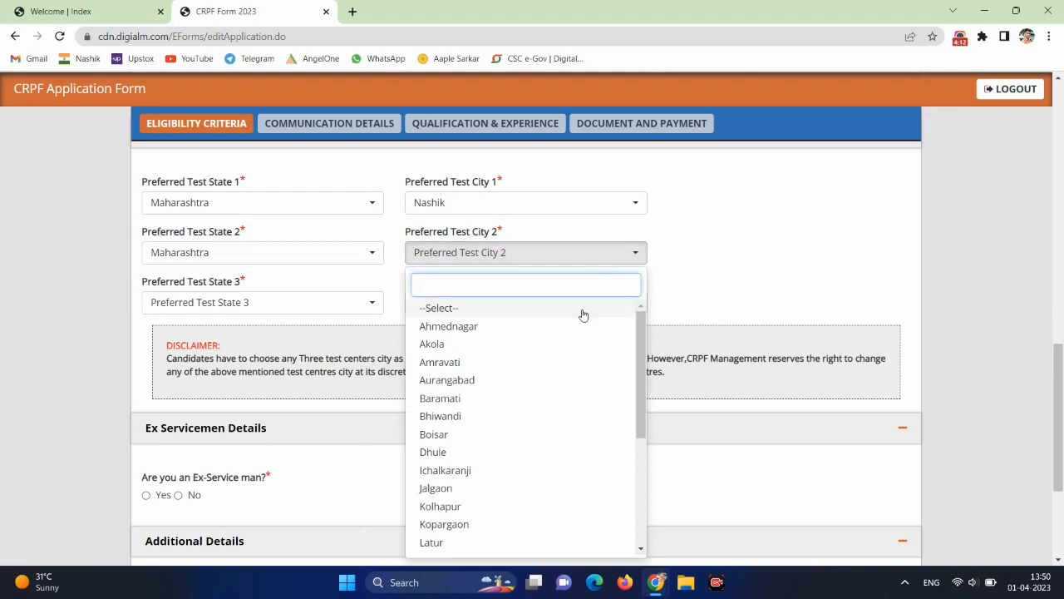
scroll(583, 315, down, 4)
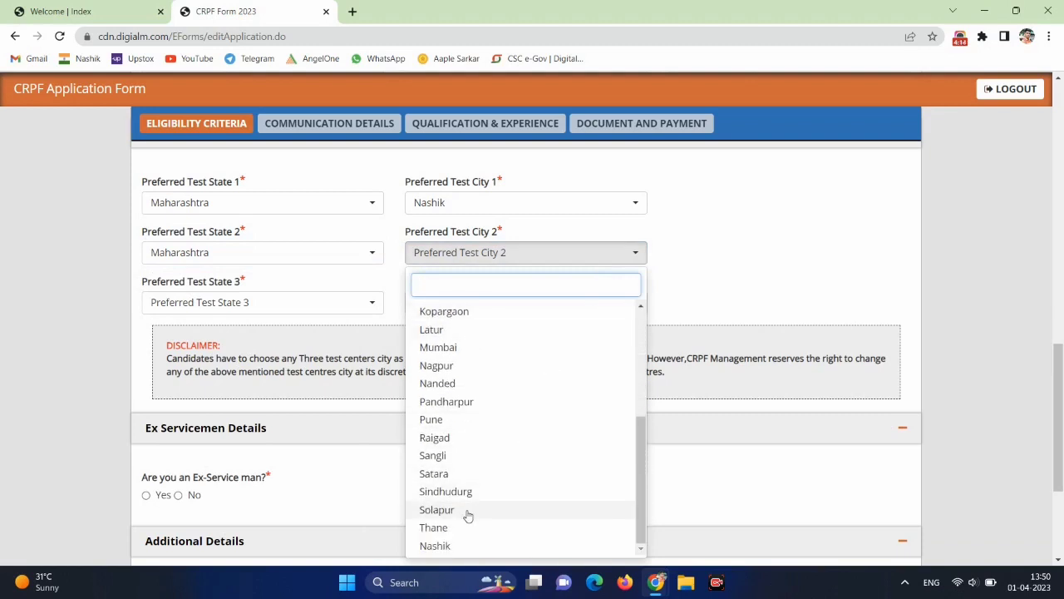
click(436, 528)
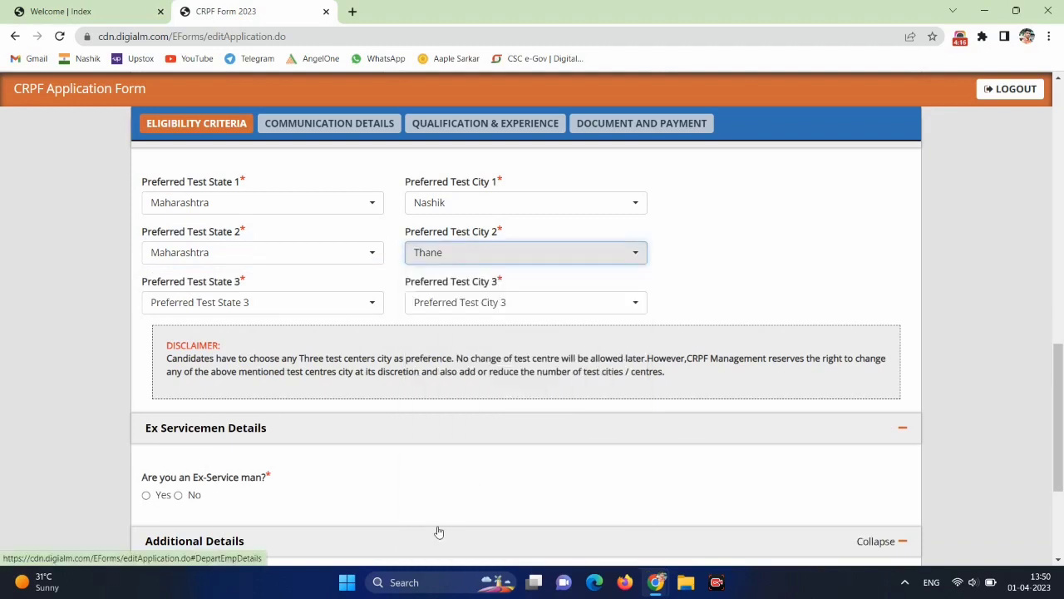
Step: Set the third test preference to Maharashtra, Pune
click(308, 313)
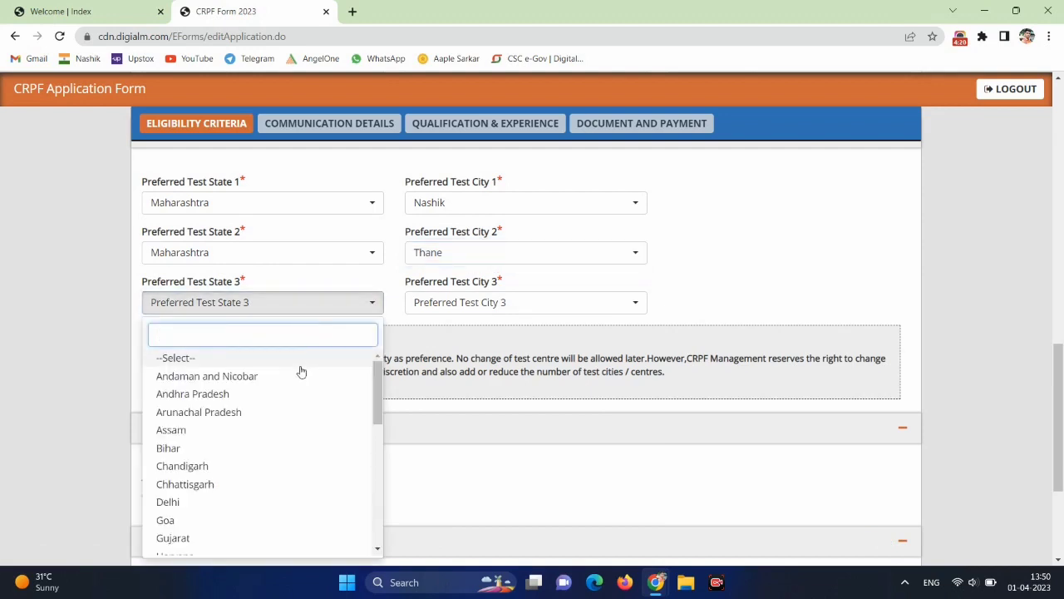
scroll(297, 407, down, 5)
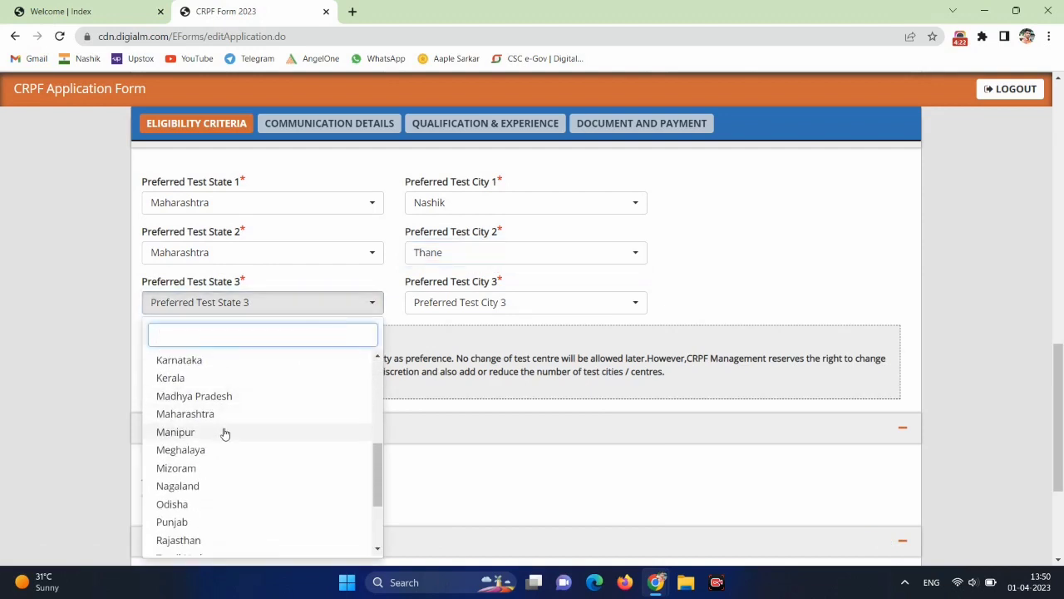
click(214, 419)
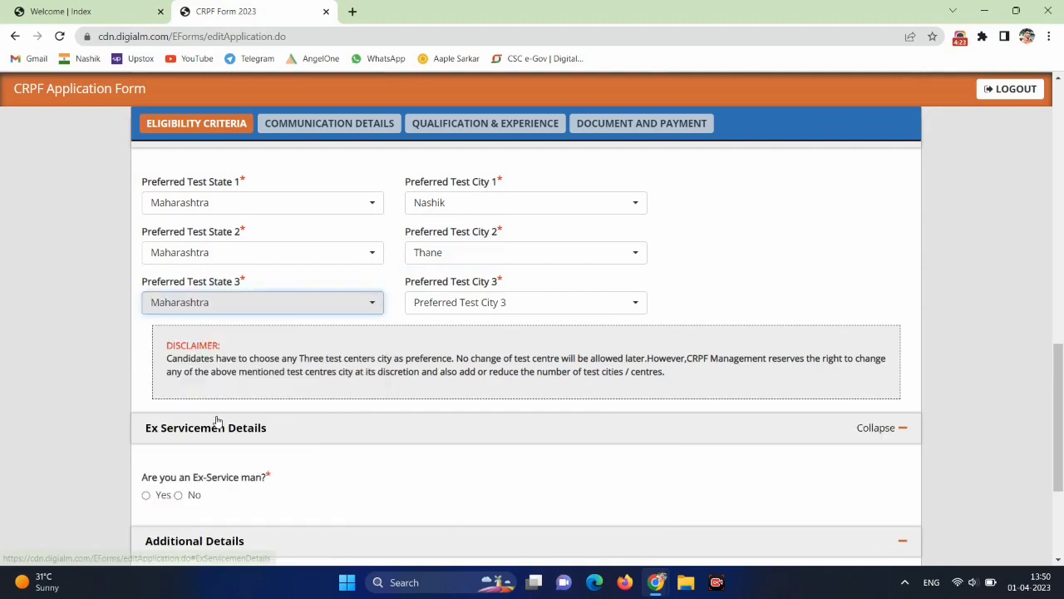
click(510, 307)
scroll(501, 403, down, 5)
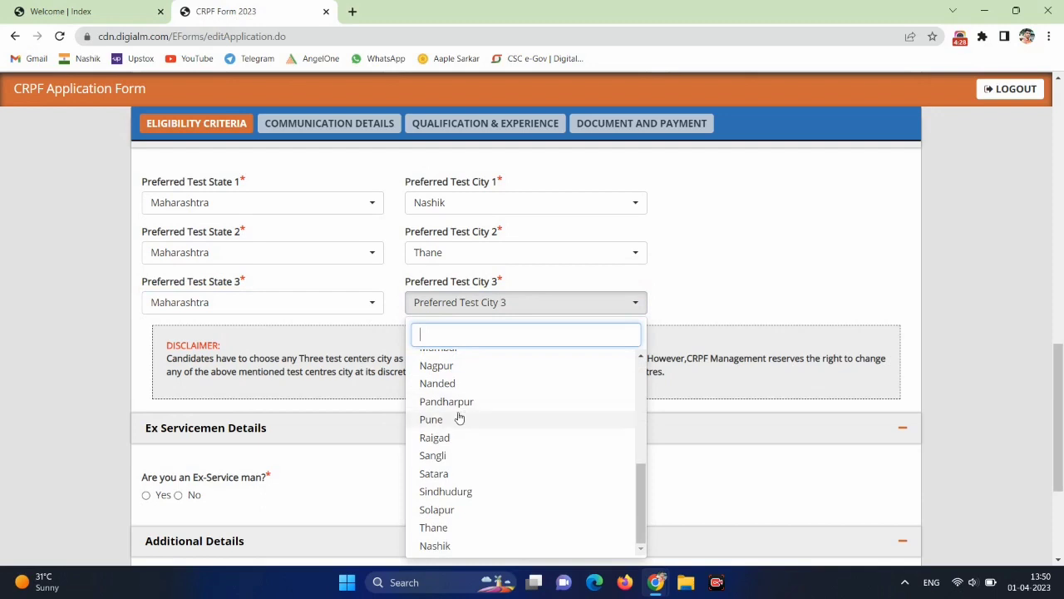
click(459, 420)
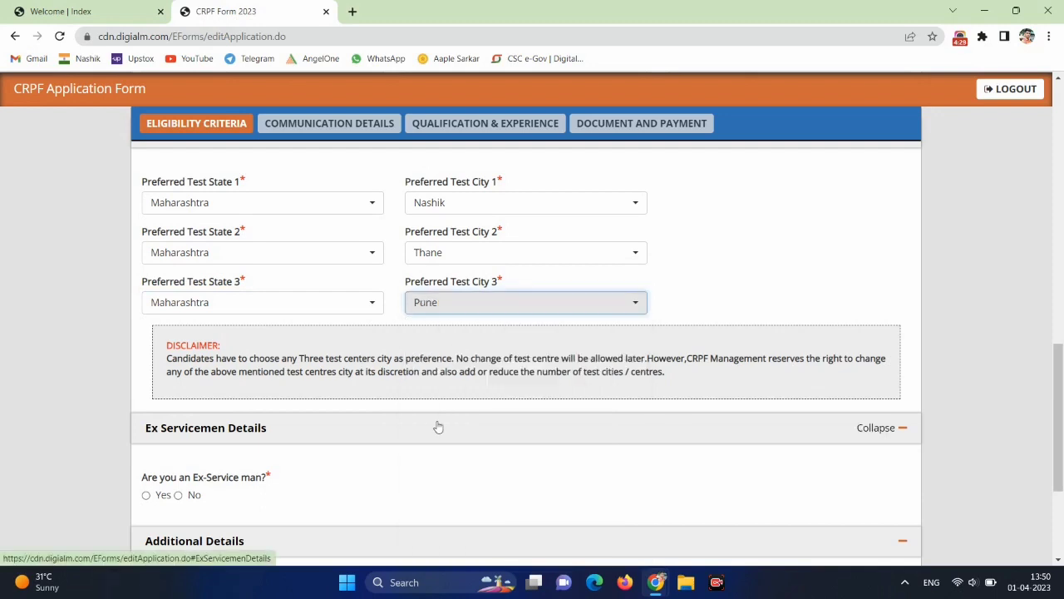
click(718, 277)
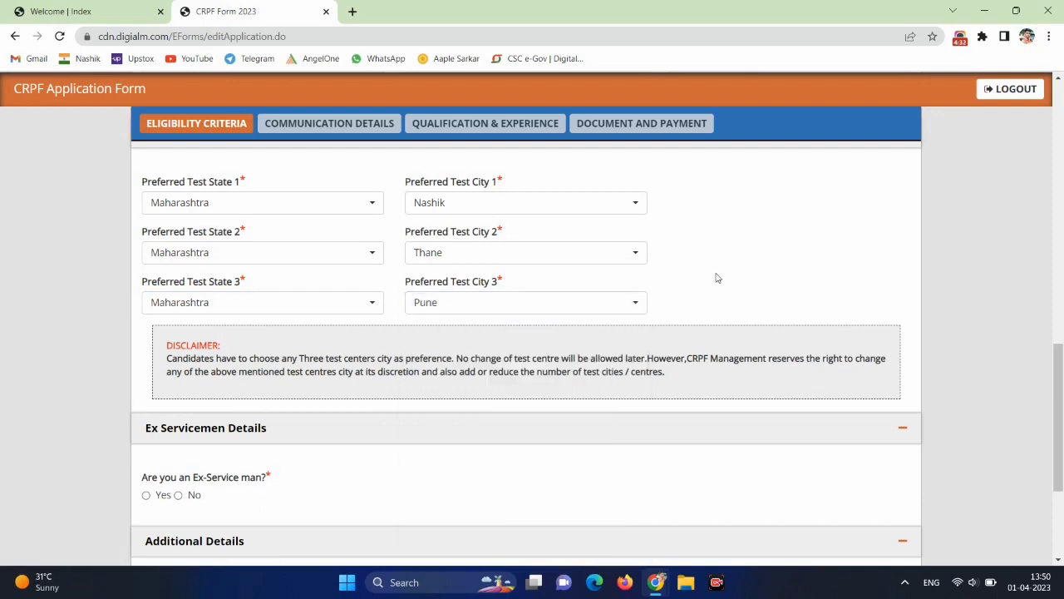
scroll(701, 301, down, 3)
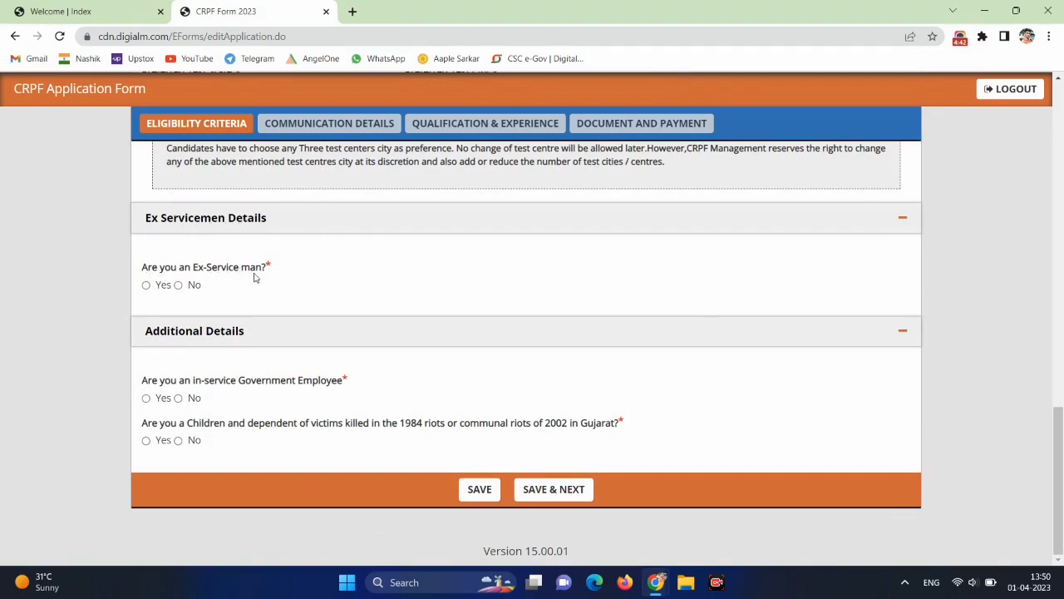
Step: Answer No to the ex-serviceman and government-employee questions, then SAVE & NEXT
click(147, 285)
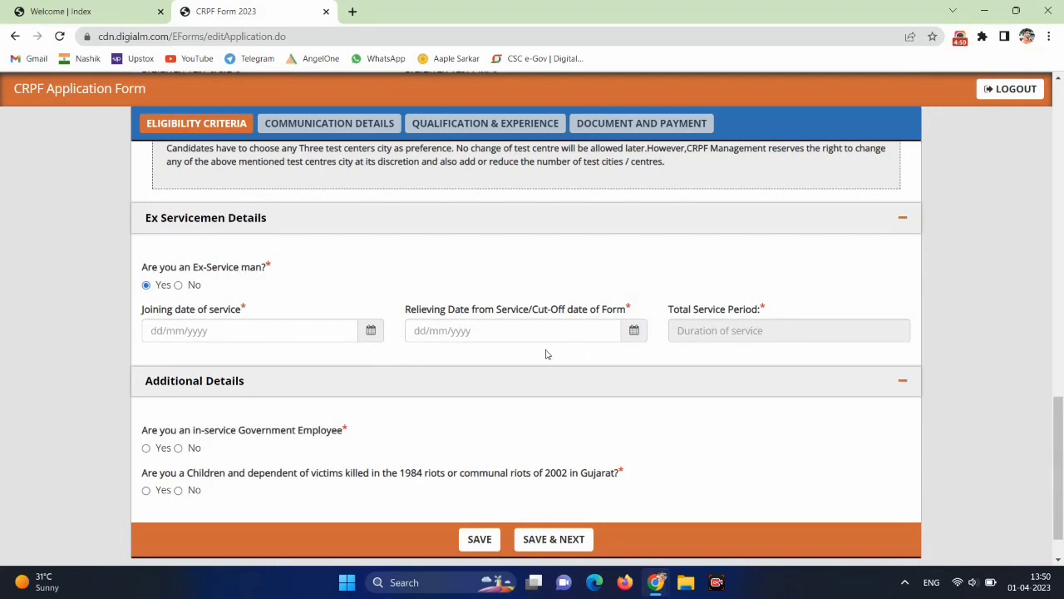
click(178, 286)
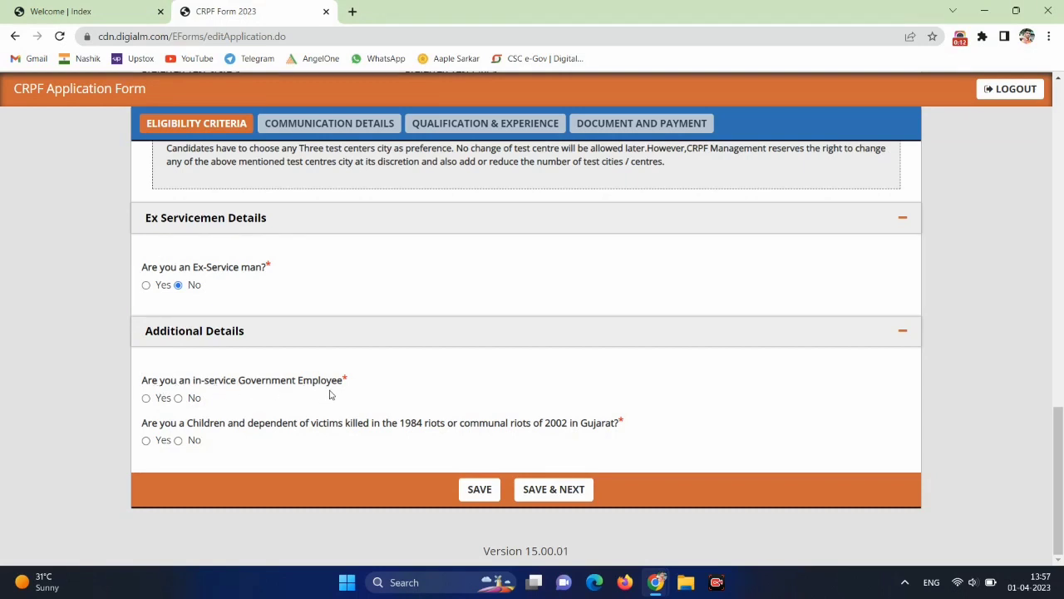
click(147, 398)
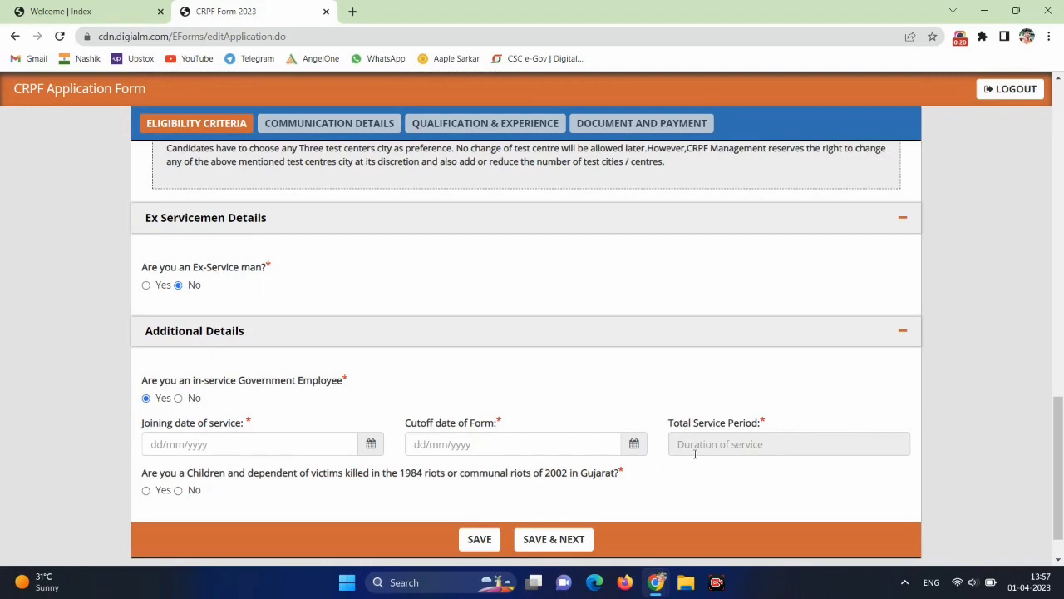
click(178, 398)
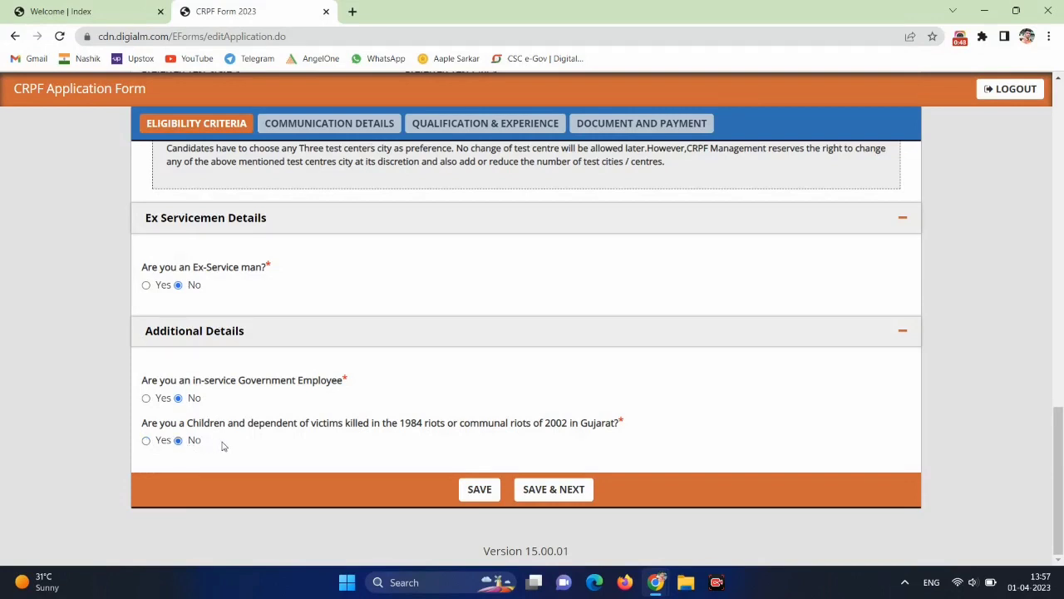
click(552, 494)
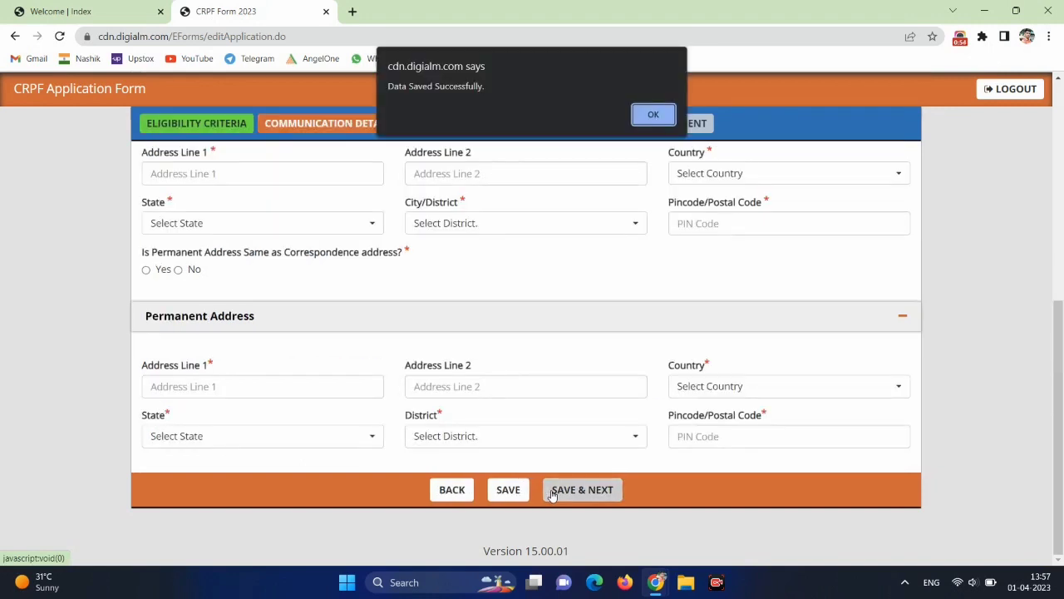
Step: Fill the correspondence address lines and set the country to India
click(654, 115)
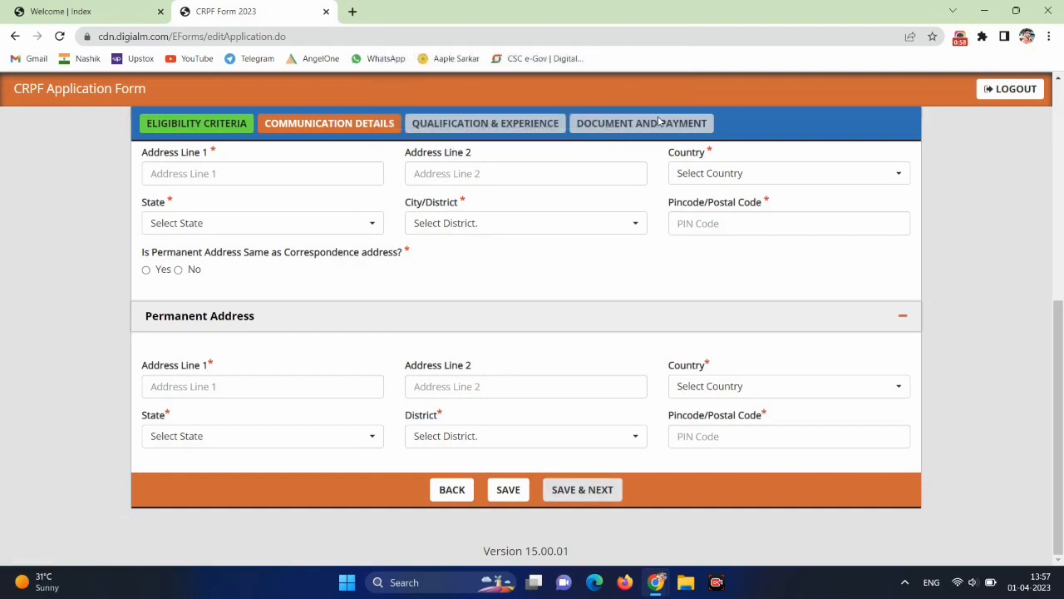
scroll(659, 121, up, 1)
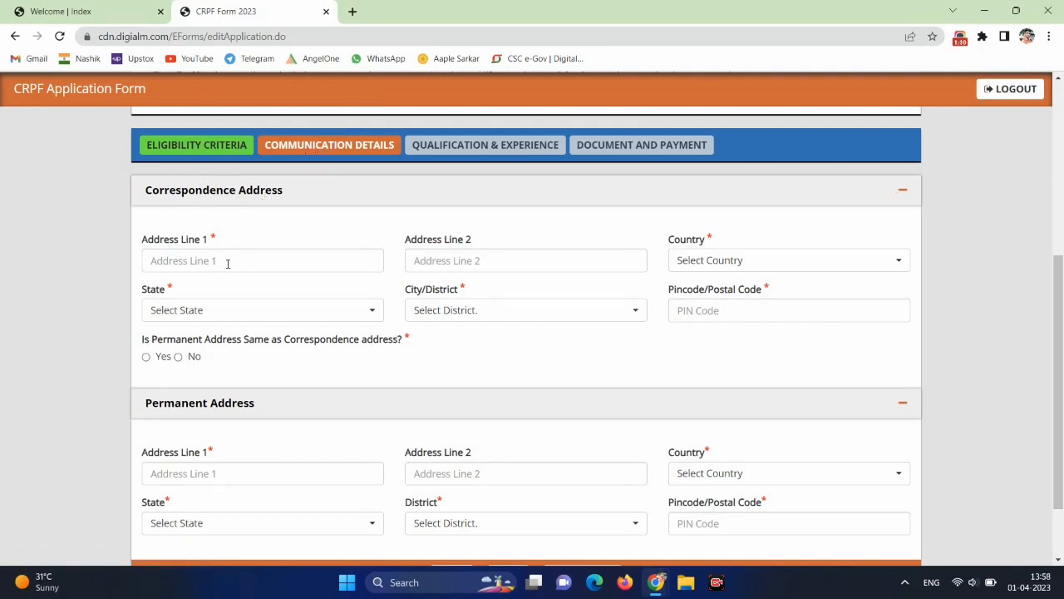
click(177, 264)
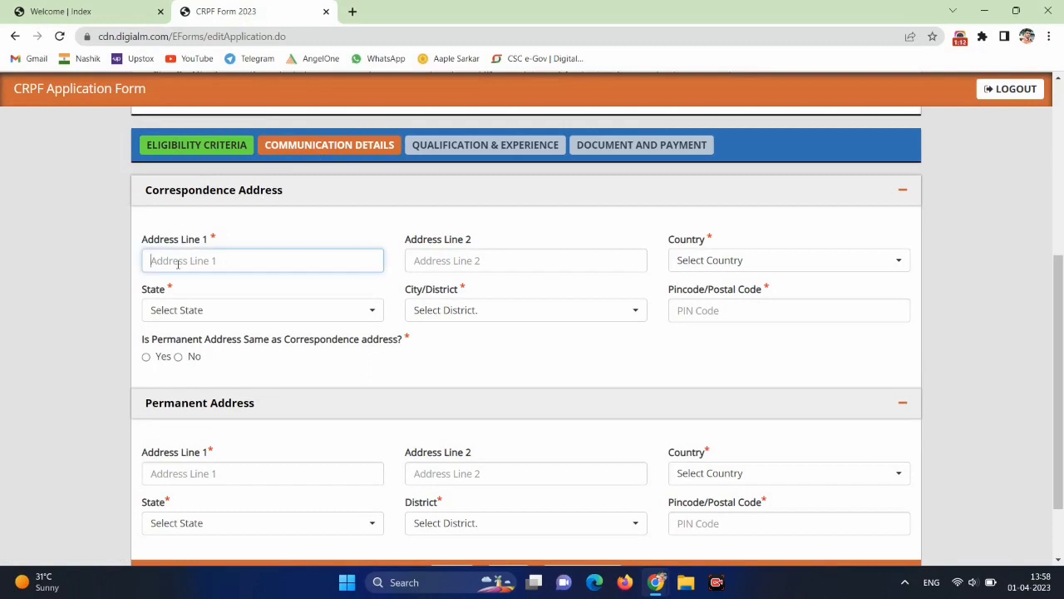
click(429, 258)
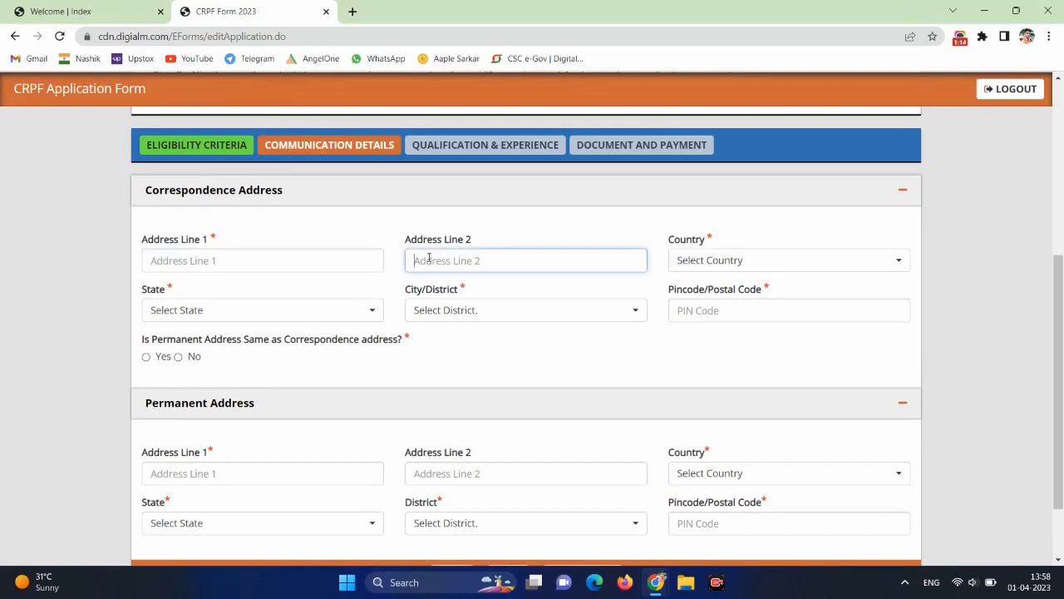
click(711, 268)
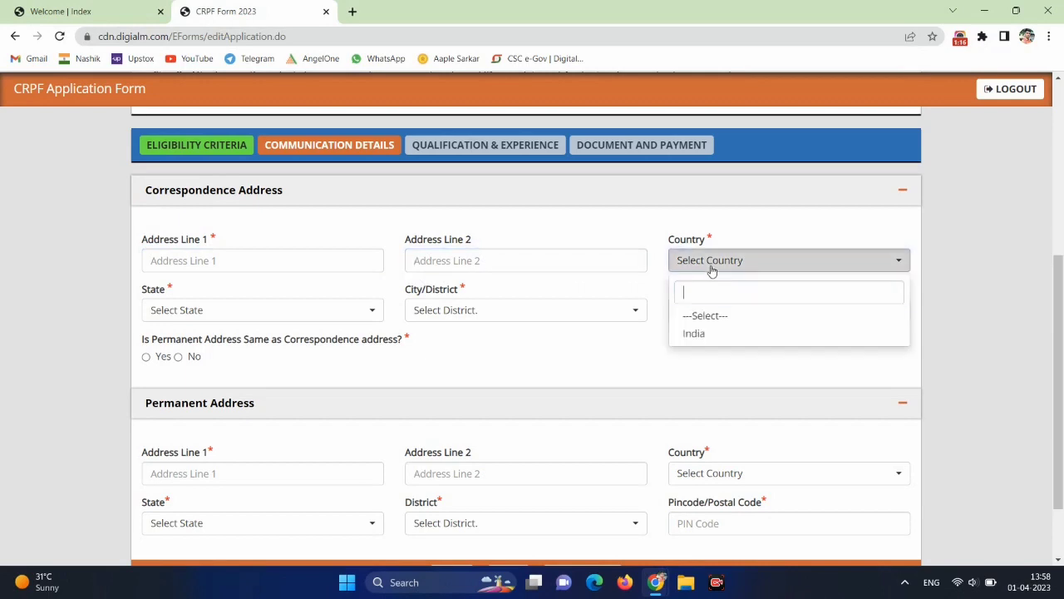
click(696, 333)
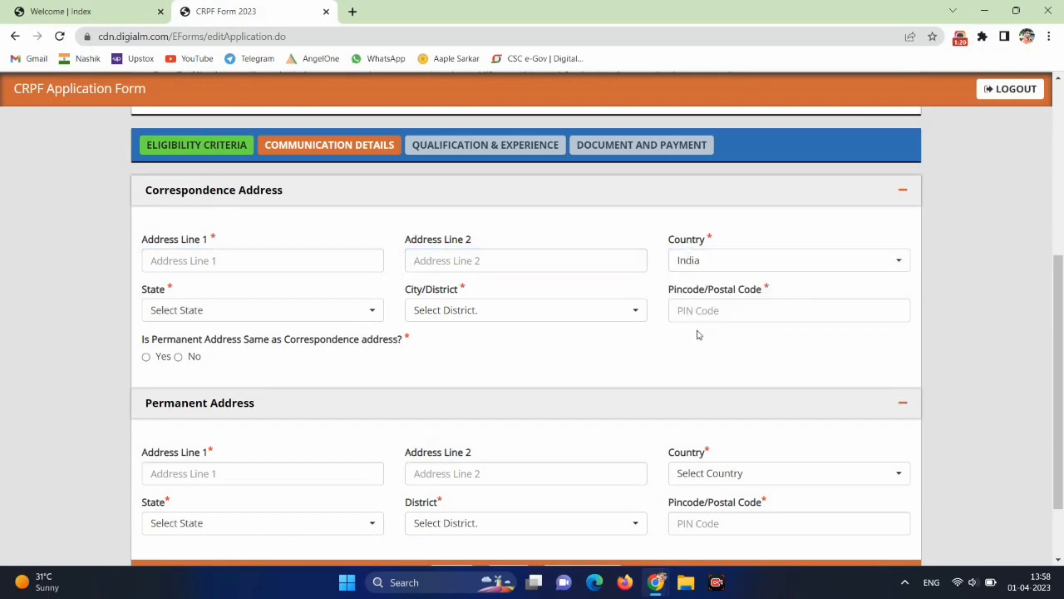
Step: Set the correspondence state to Maharashtra, the district, and the PIN code
click(280, 314)
scroll(251, 426, down, 8)
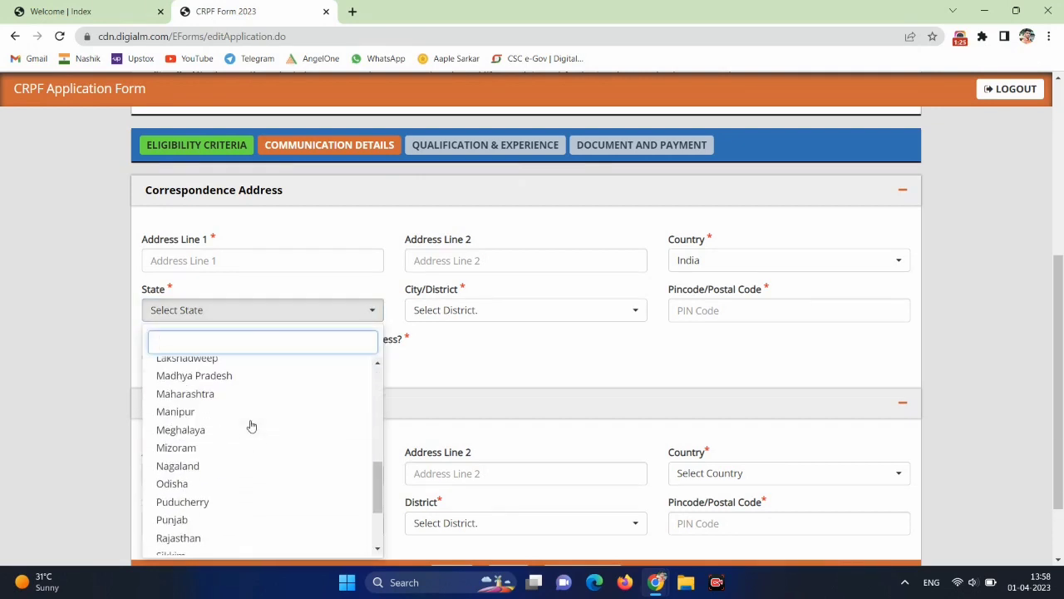
click(209, 395)
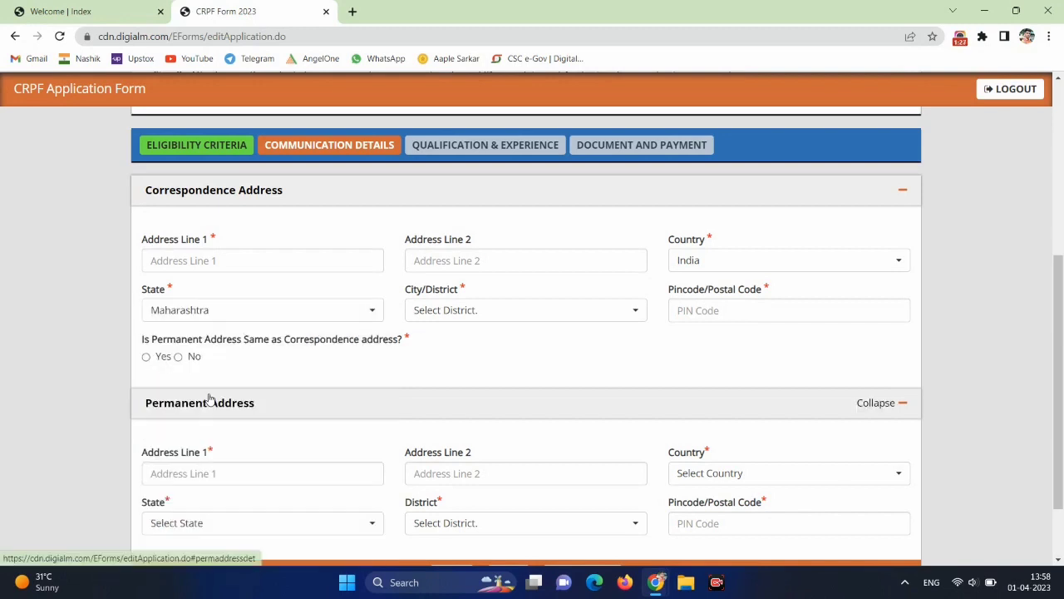
click(466, 311)
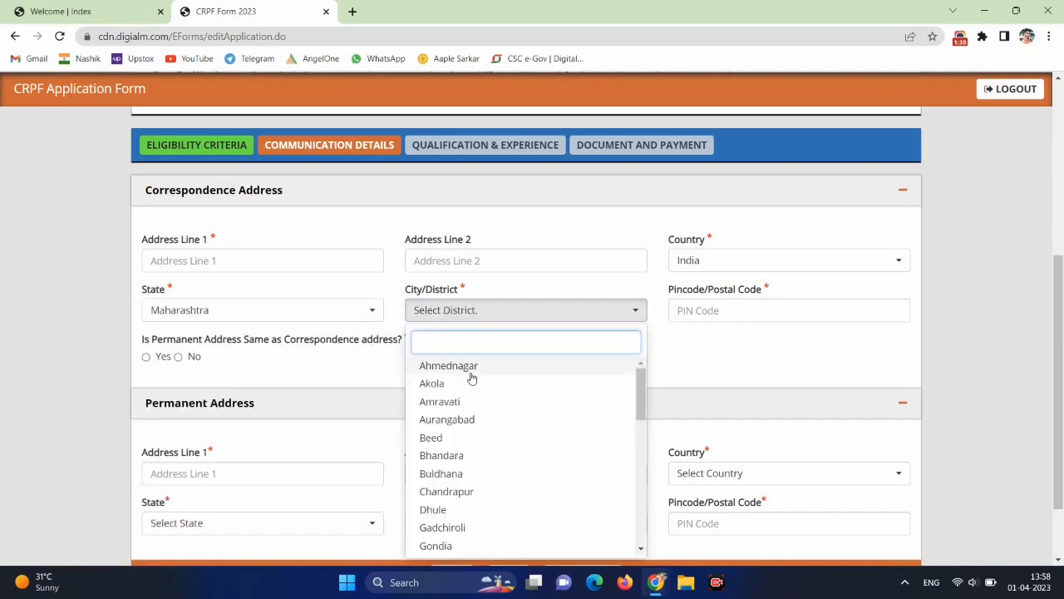
click(504, 310)
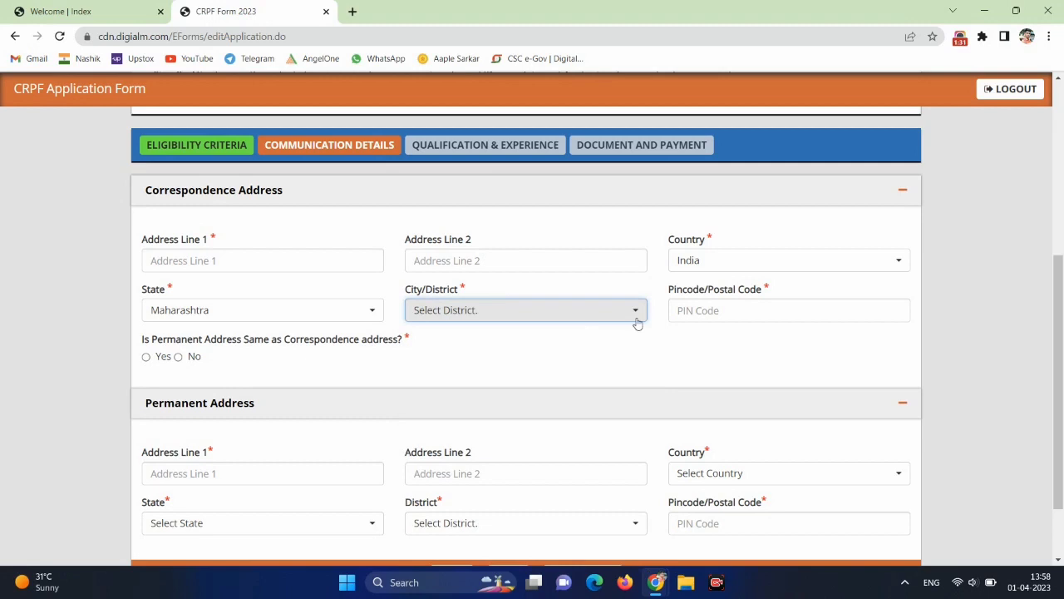
click(714, 314)
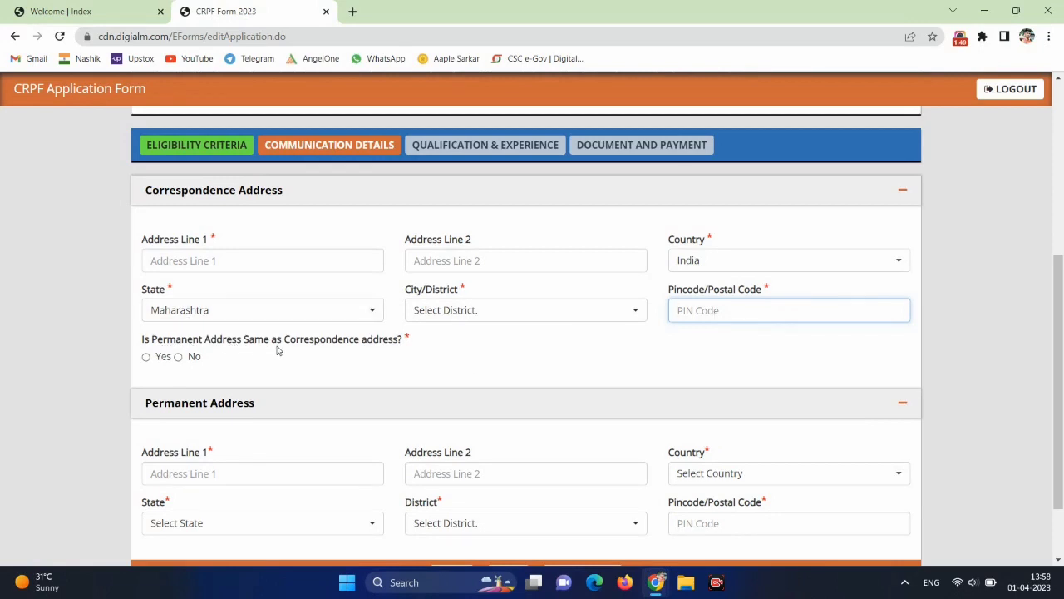
Step: Mark the permanent address as the same as the correspondence address
click(147, 358)
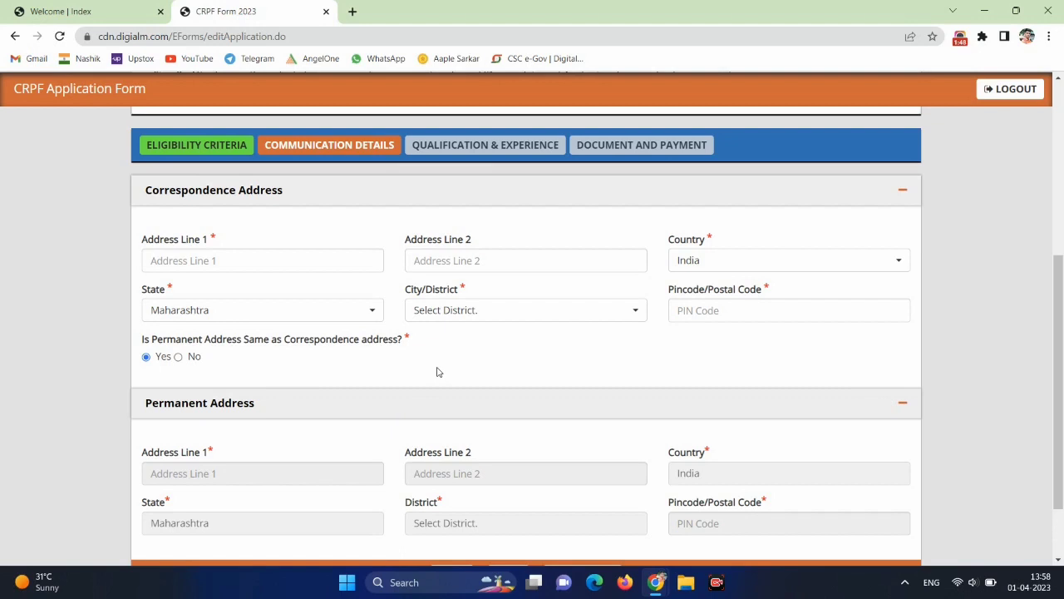
click(178, 357)
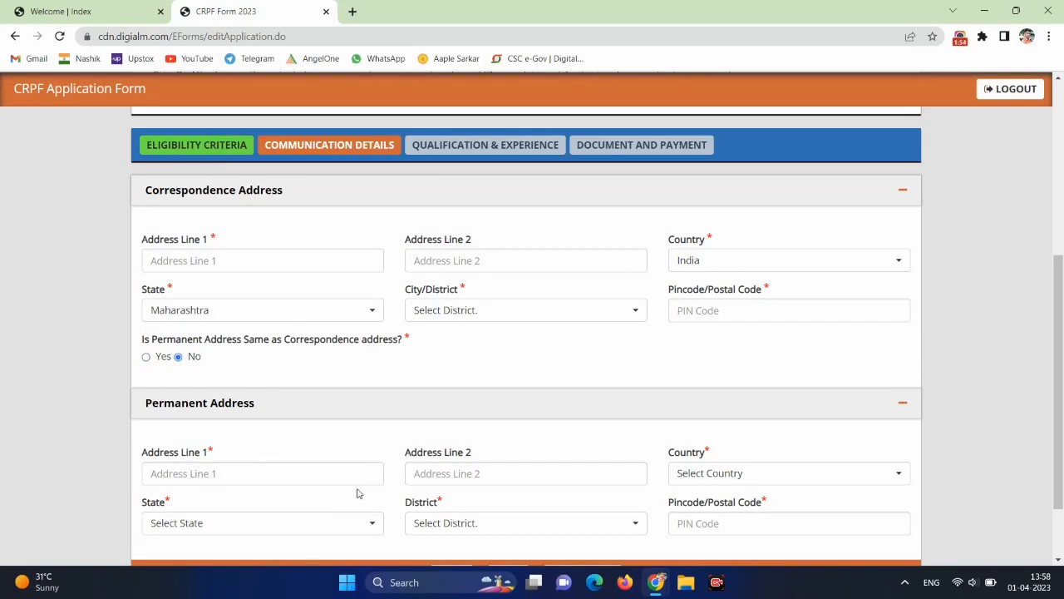
click(147, 358)
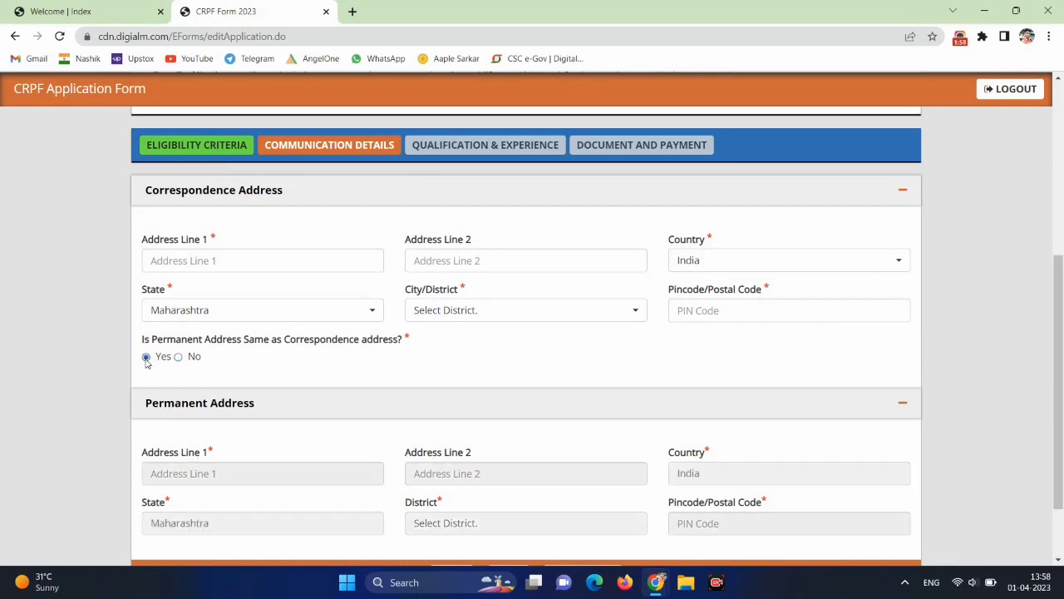
scroll(307, 371, down, 1)
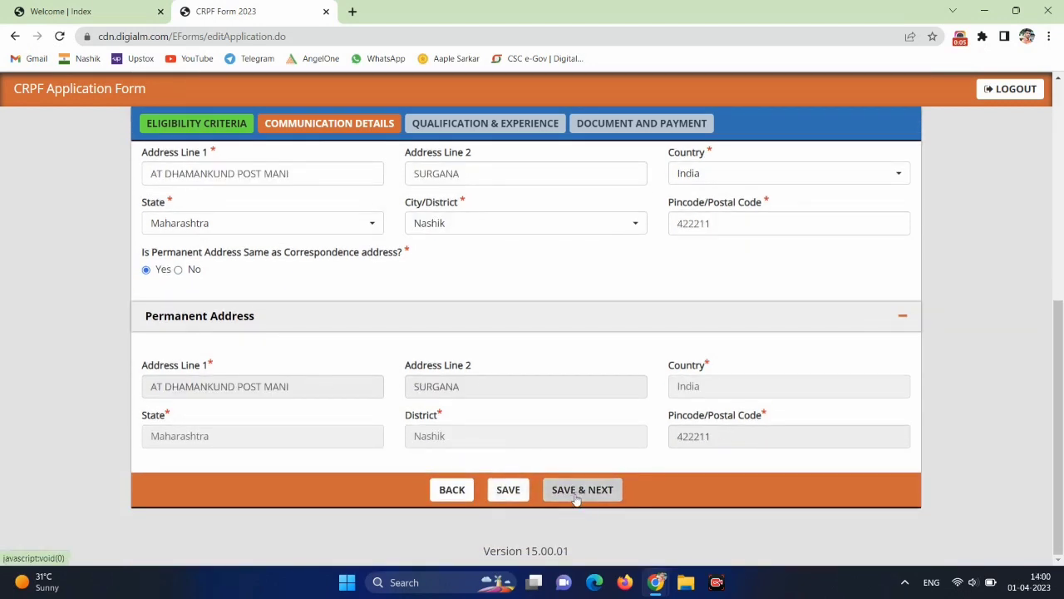
Step: Save the communication details and dismiss the data saved confirmation
click(581, 490)
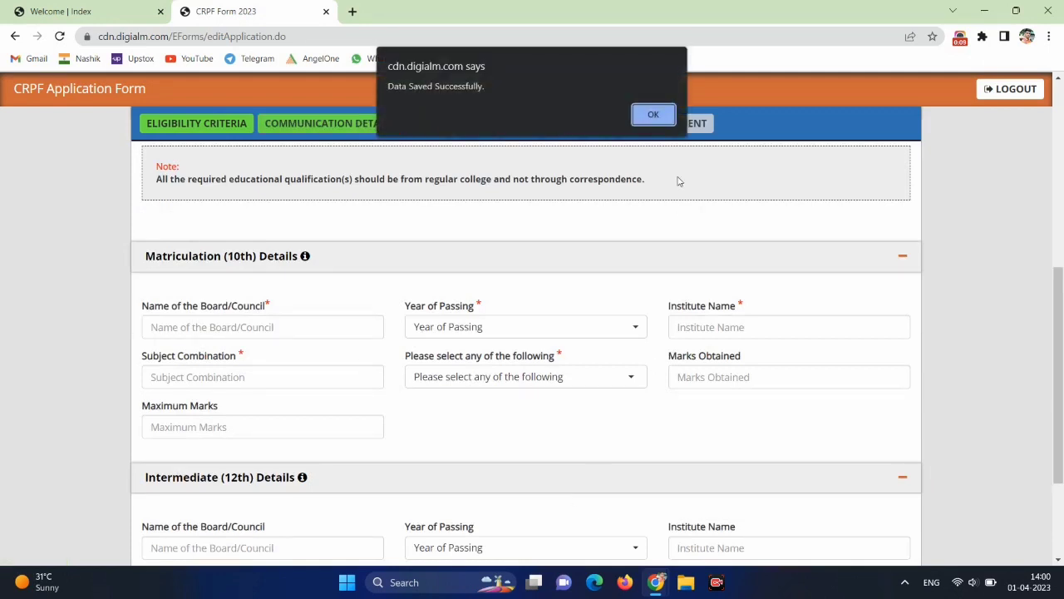
click(655, 115)
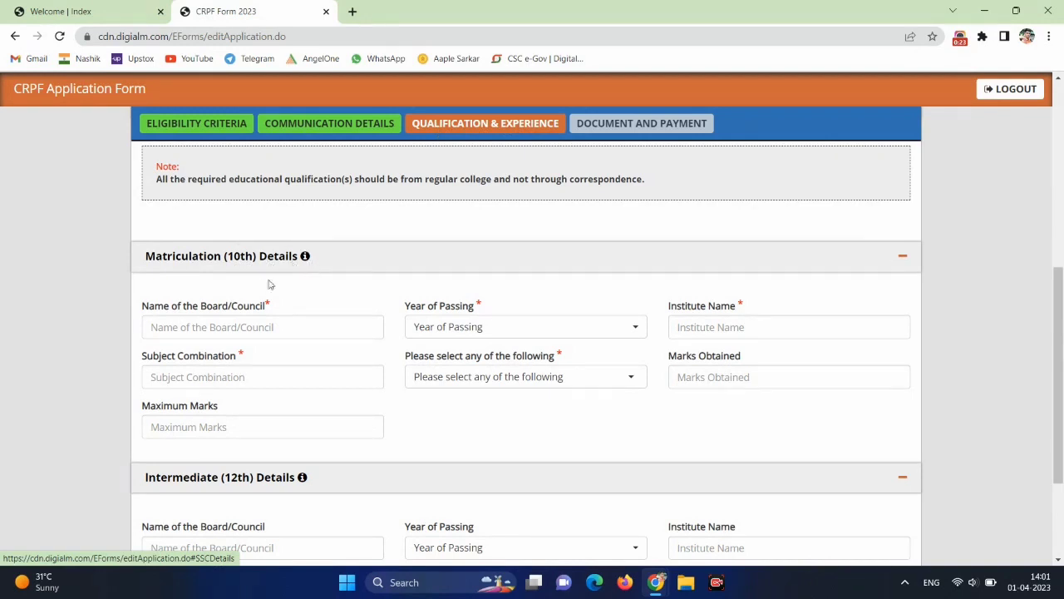
scroll(352, 306, down, 1)
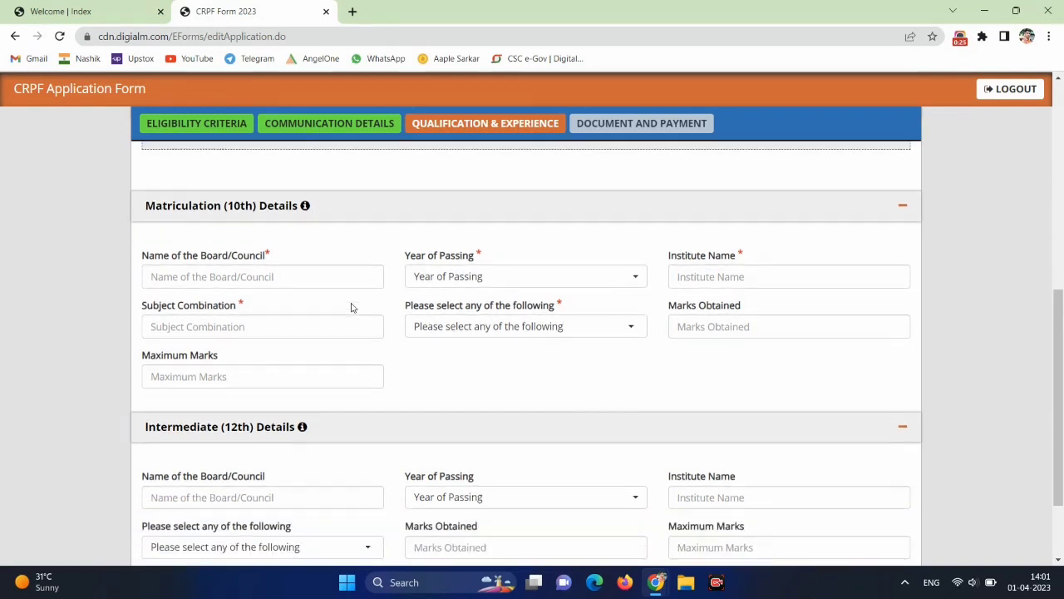
Step: Enter the 10th board, passing year 2017, institute and subject details
click(186, 277)
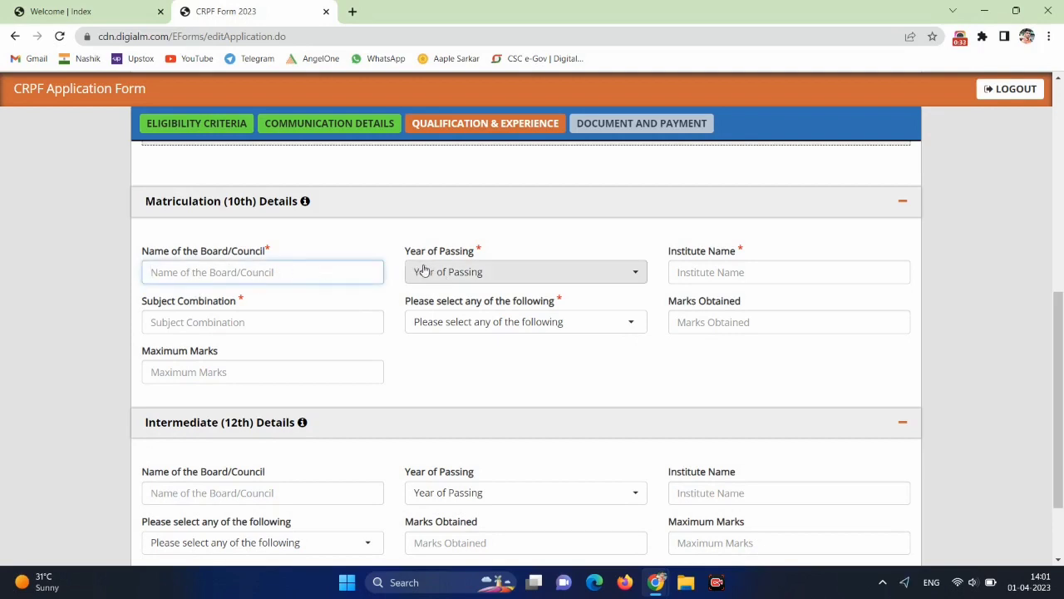
click(461, 272)
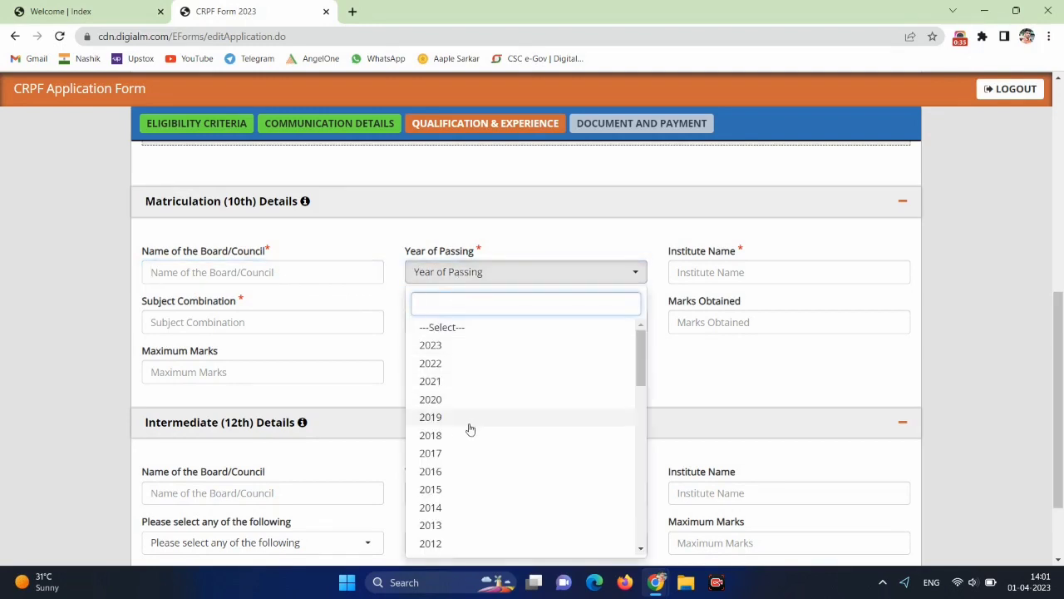
click(431, 453)
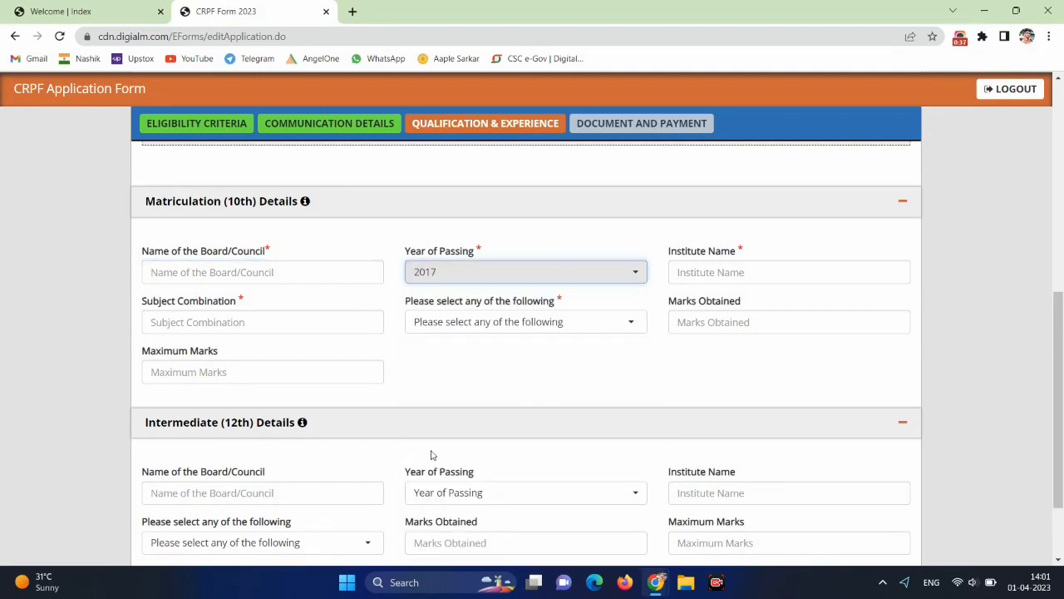
click(706, 271)
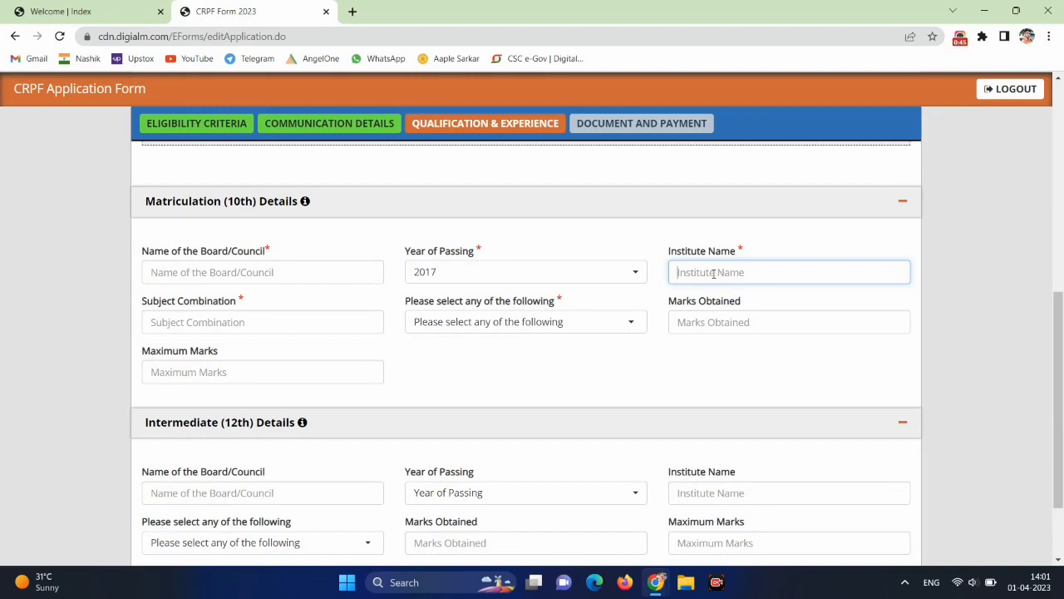
click(188, 322)
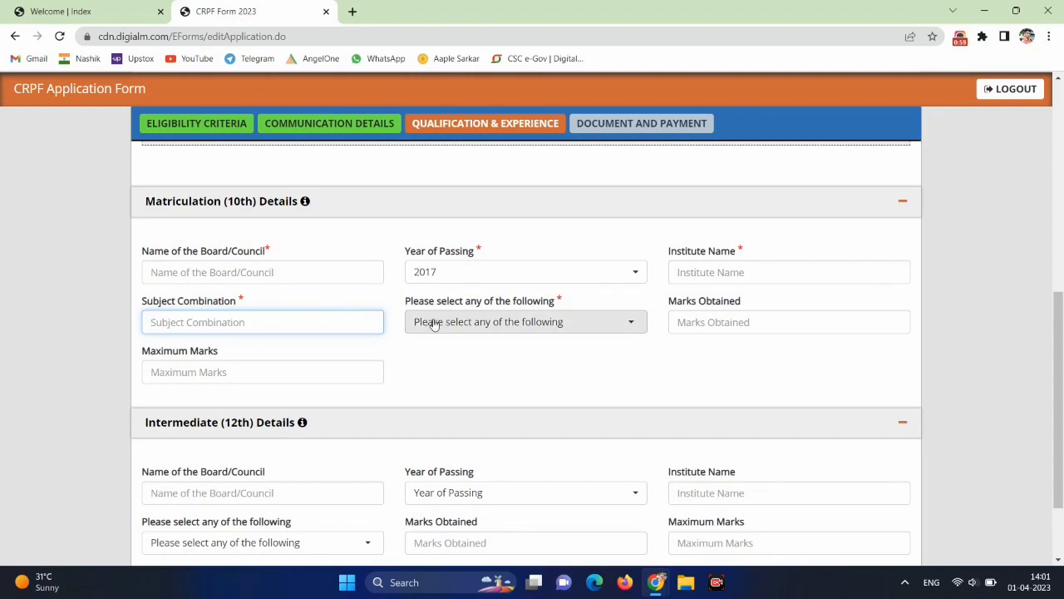
Step: Set the 10th marks type to Percentage and fill the marks fields
click(504, 318)
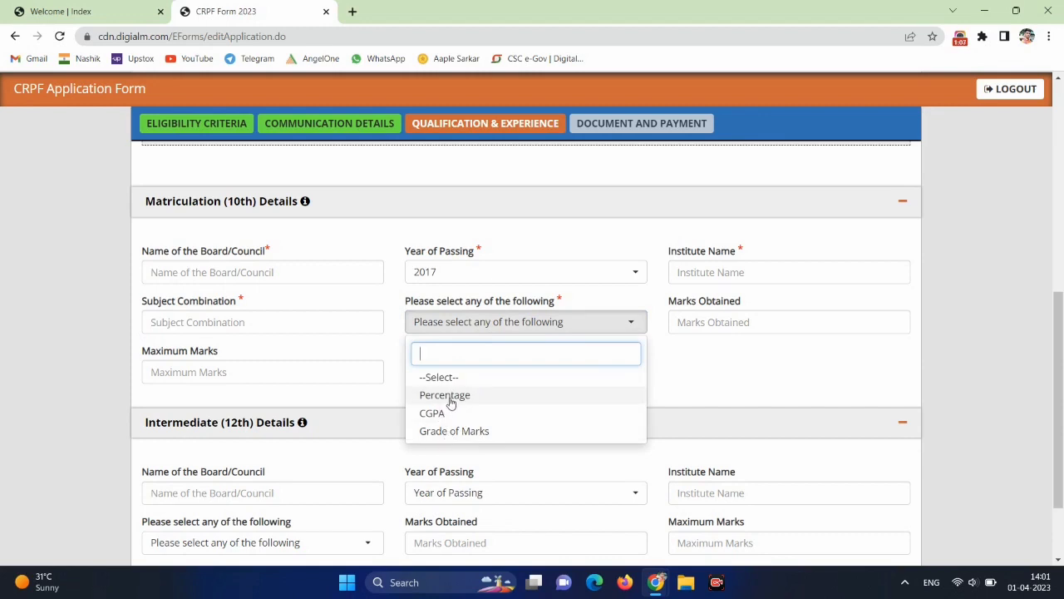
click(449, 398)
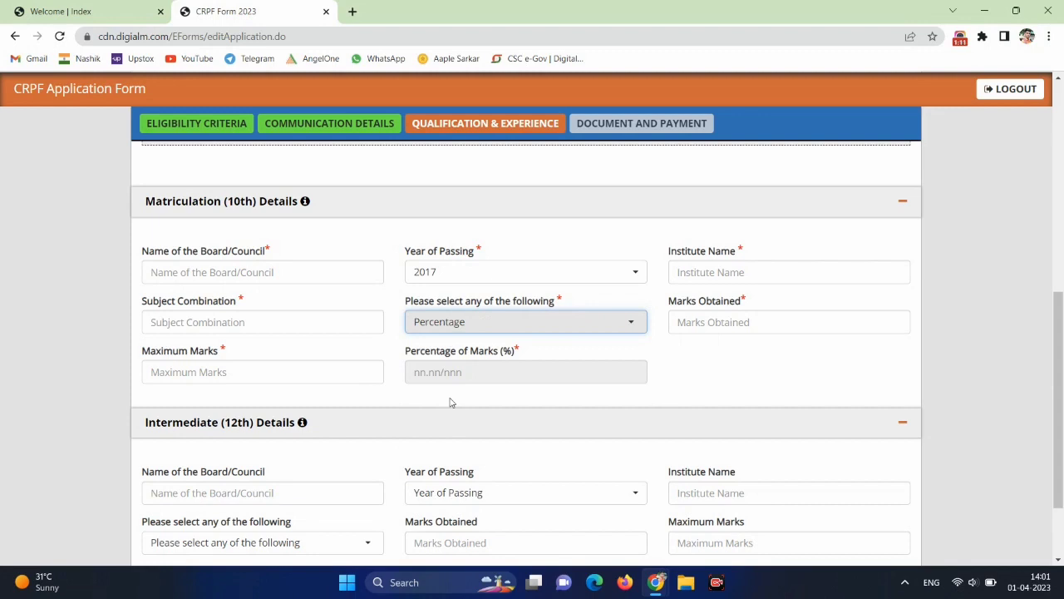
click(701, 324)
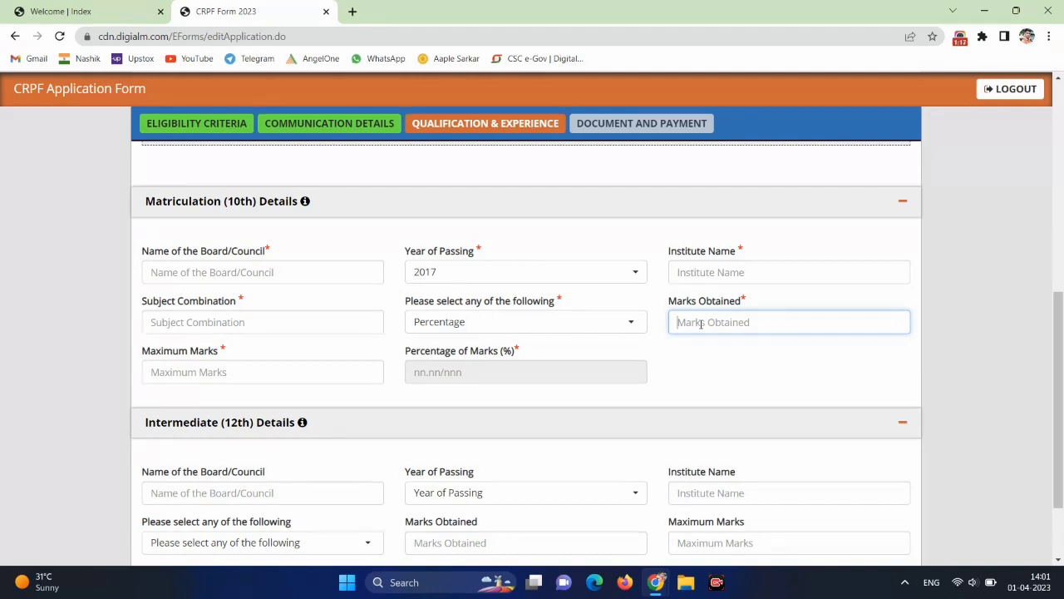
click(225, 373)
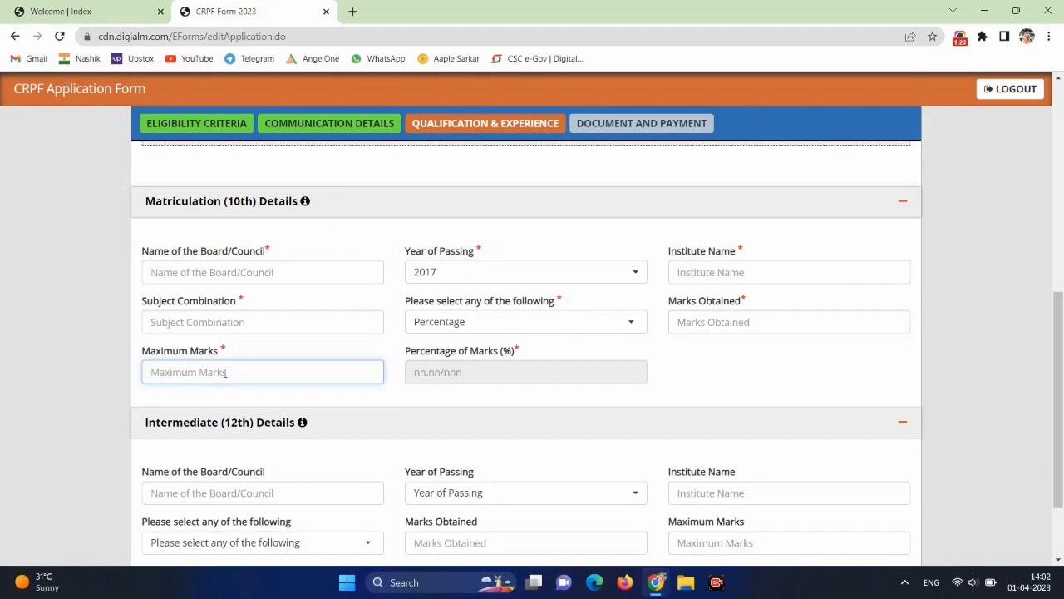
click(446, 372)
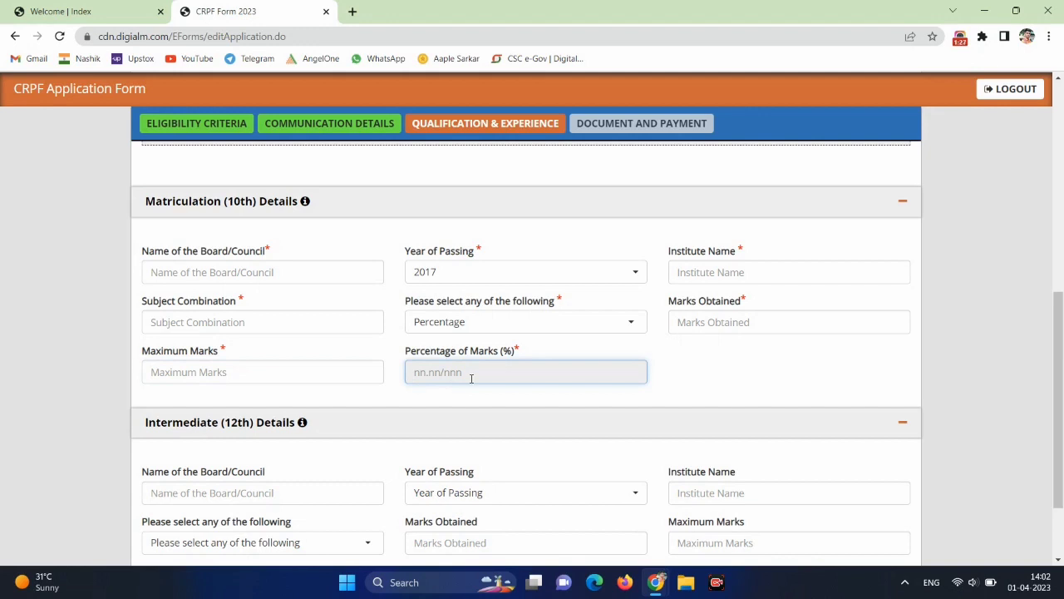
click(483, 404)
scroll(485, 404, down, 3)
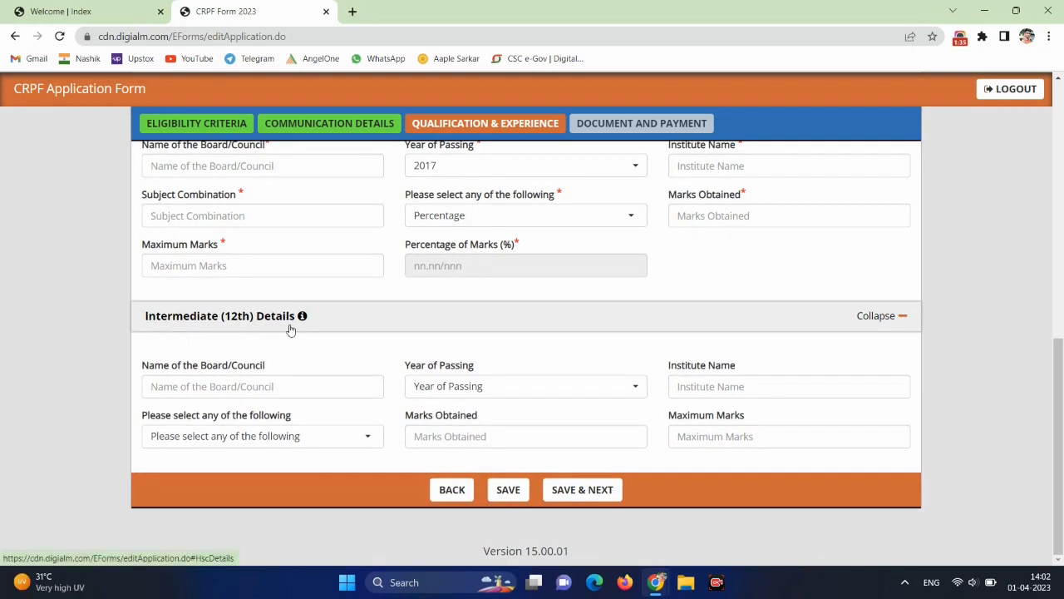
Step: Enter the 12th board, passing year 2019 and institute name
click(211, 386)
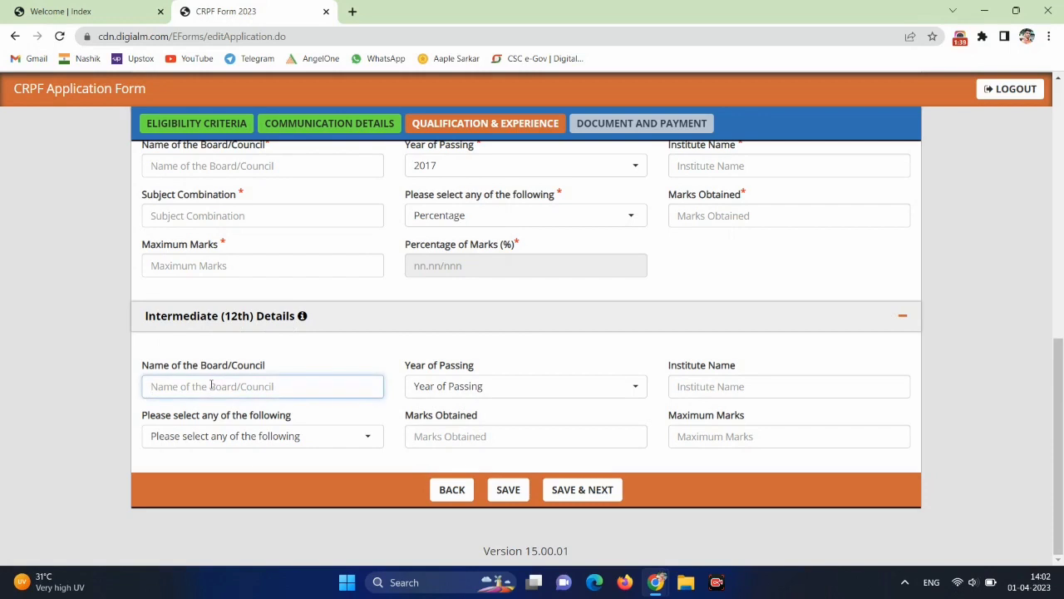
click(458, 386)
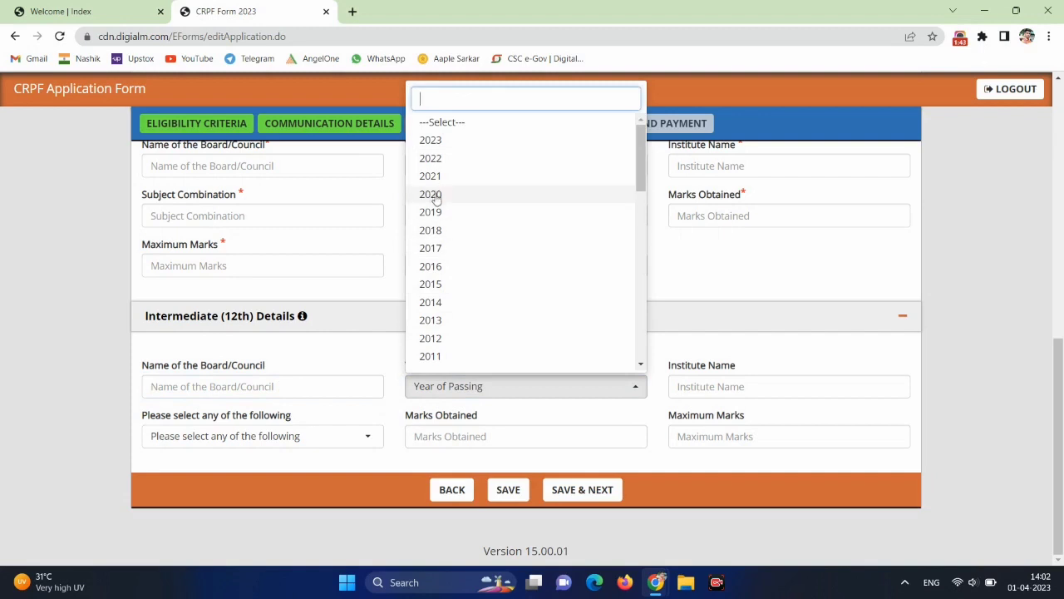
click(434, 213)
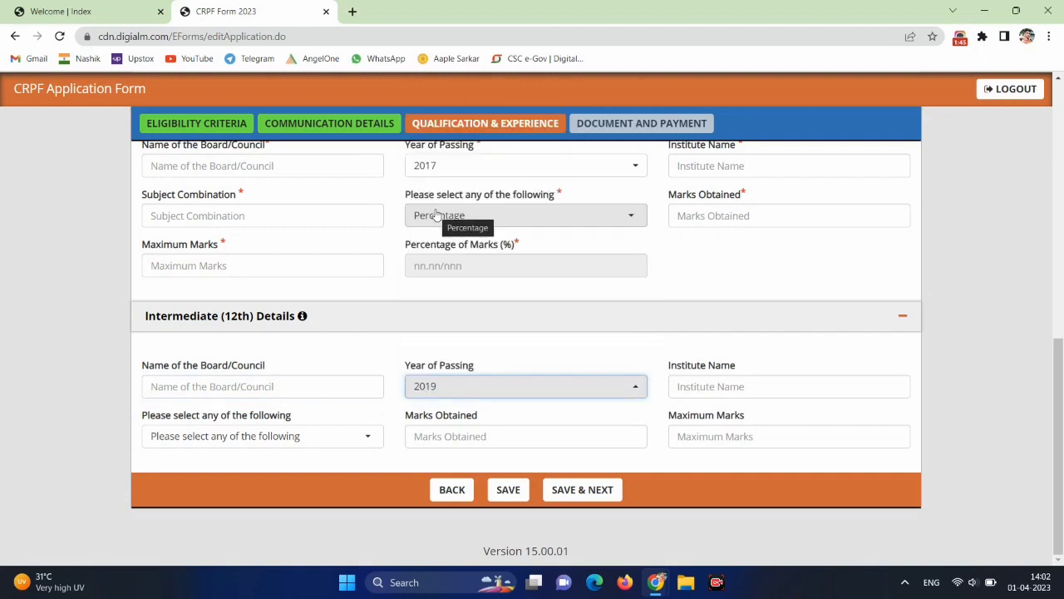
click(701, 387)
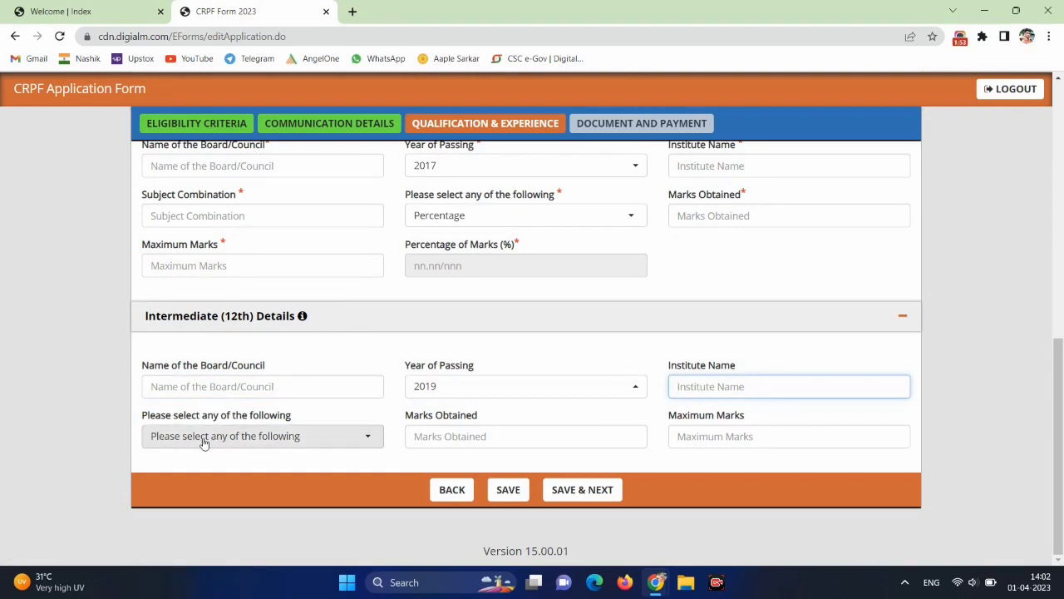
Step: Record the 12th result as Percentage, fill the marks fields and save the qualifications
click(236, 440)
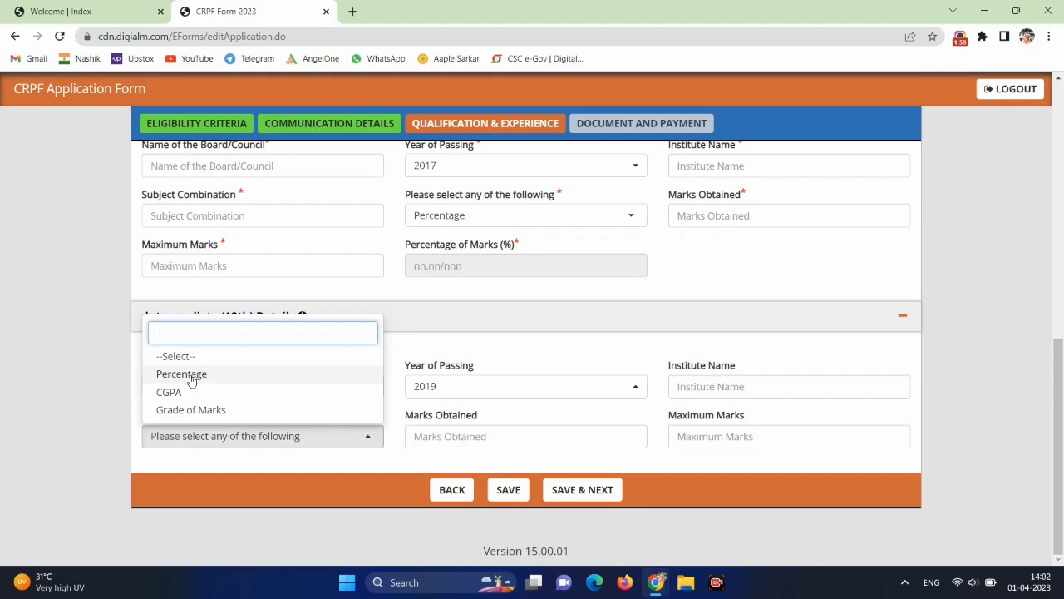
click(190, 375)
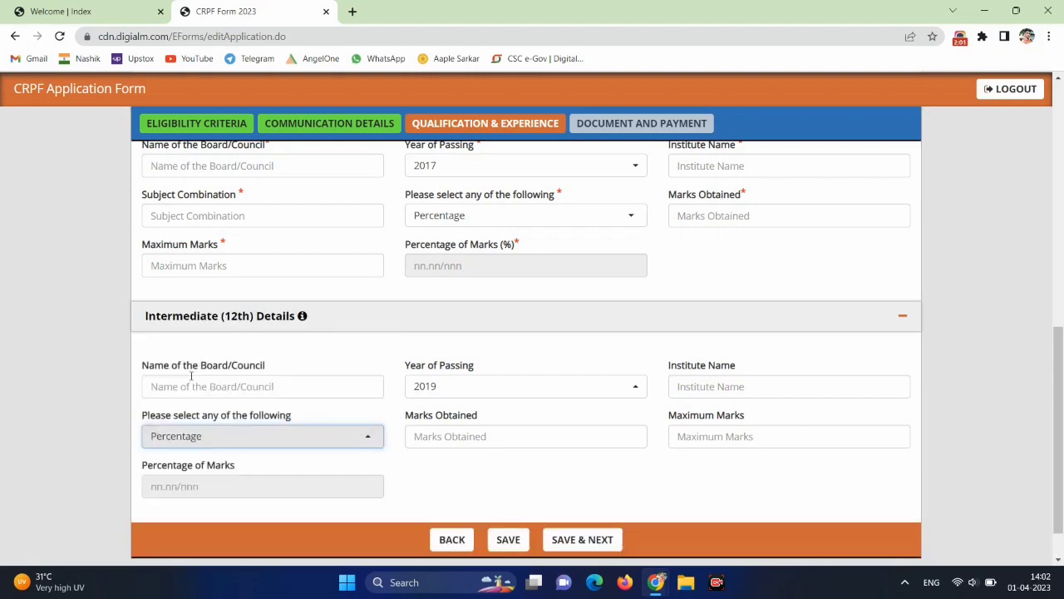
click(439, 436)
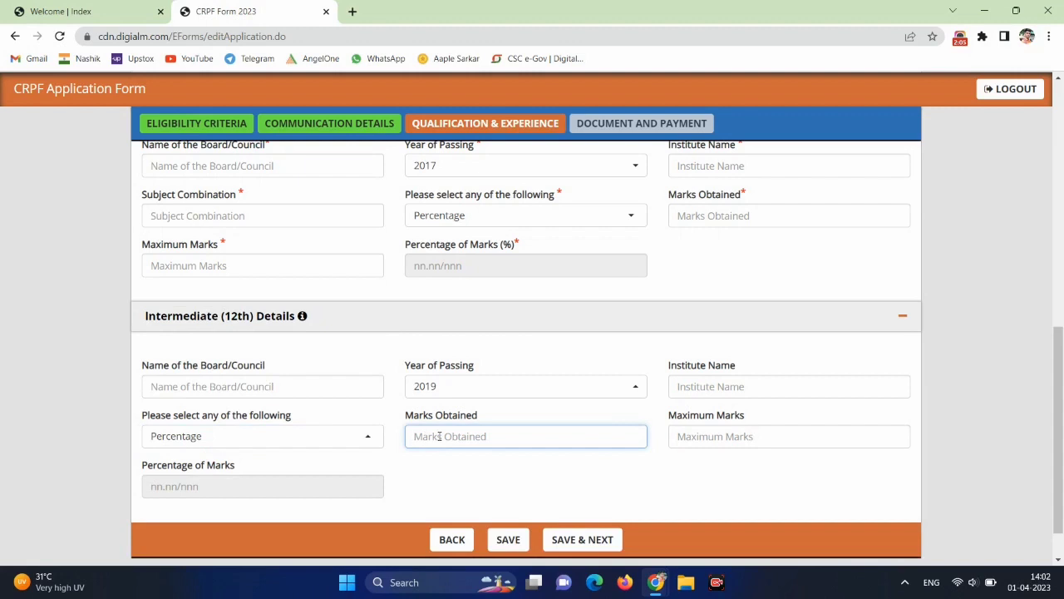
click(703, 441)
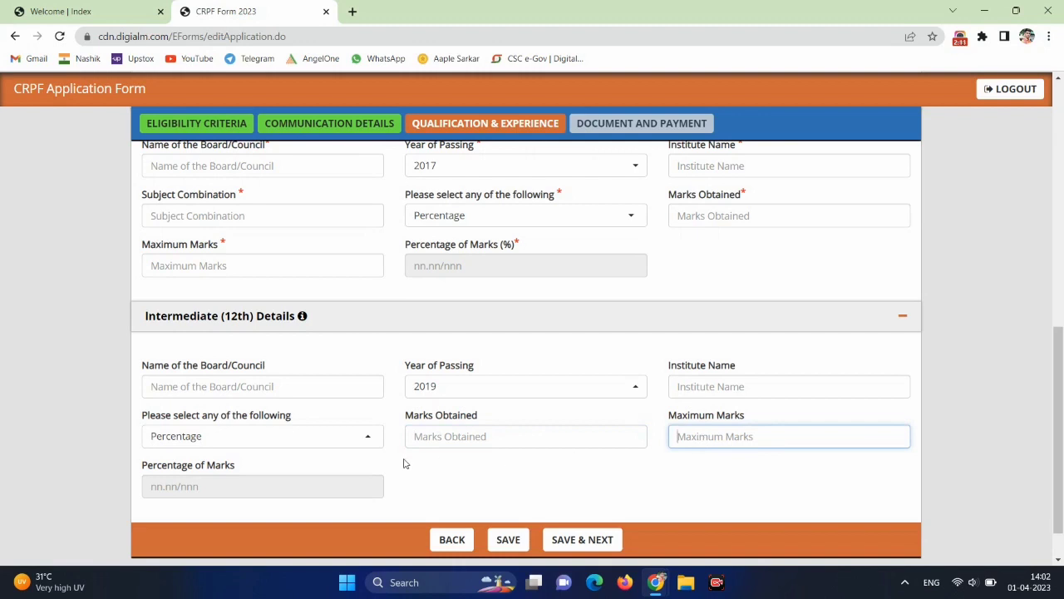
click(217, 487)
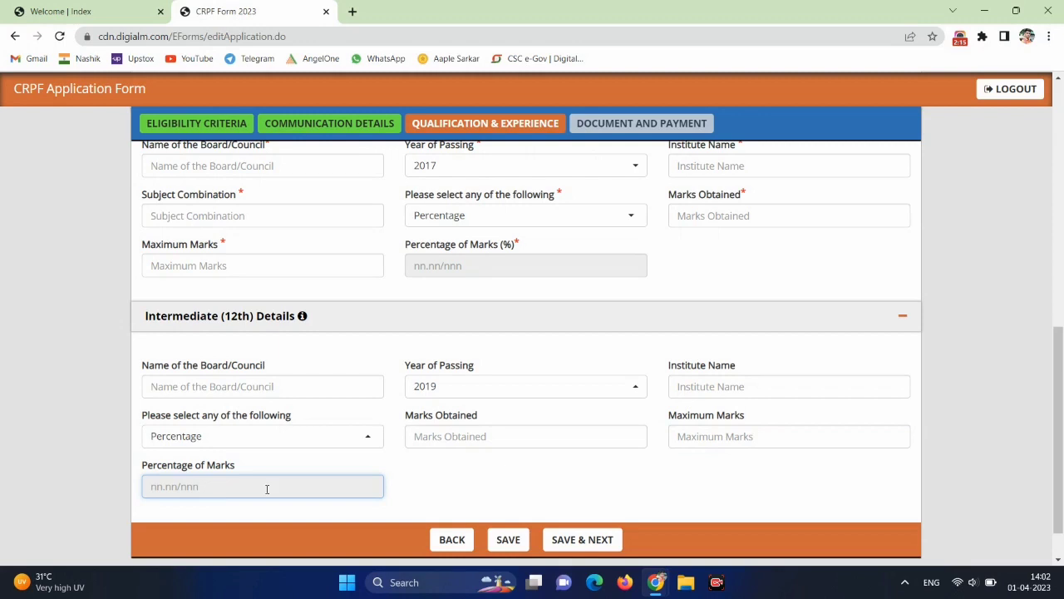
click(438, 491)
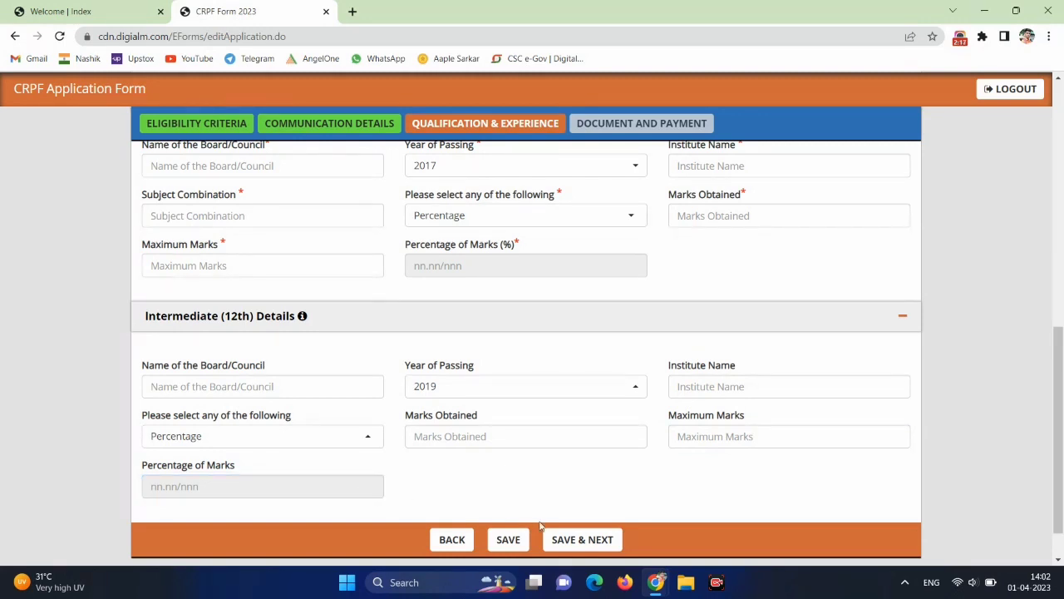
click(594, 539)
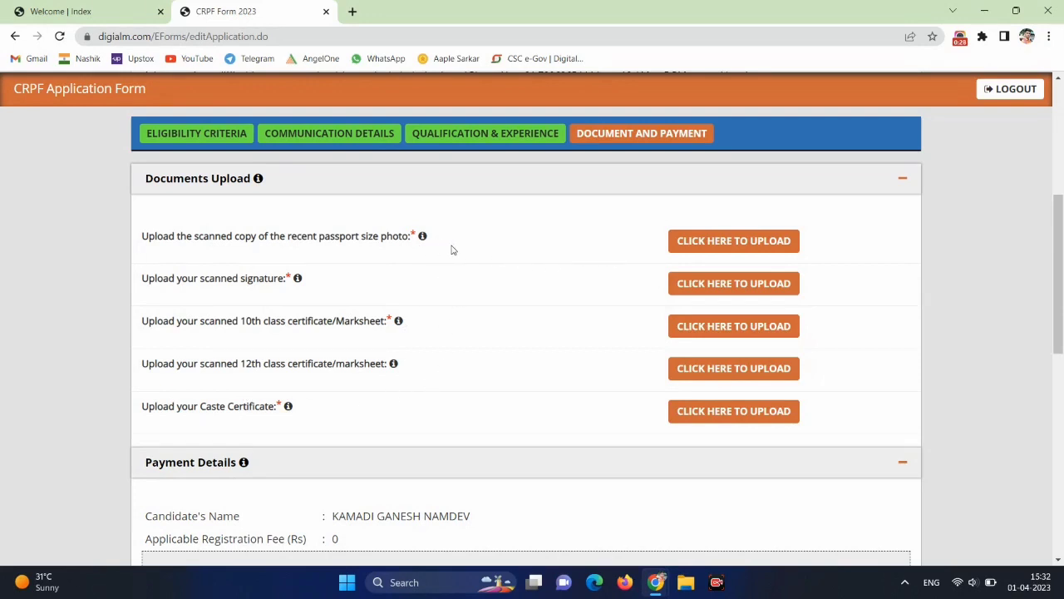
Step: Upload photo.jpg from the Downloads folder as the passport-size photo document
click(747, 245)
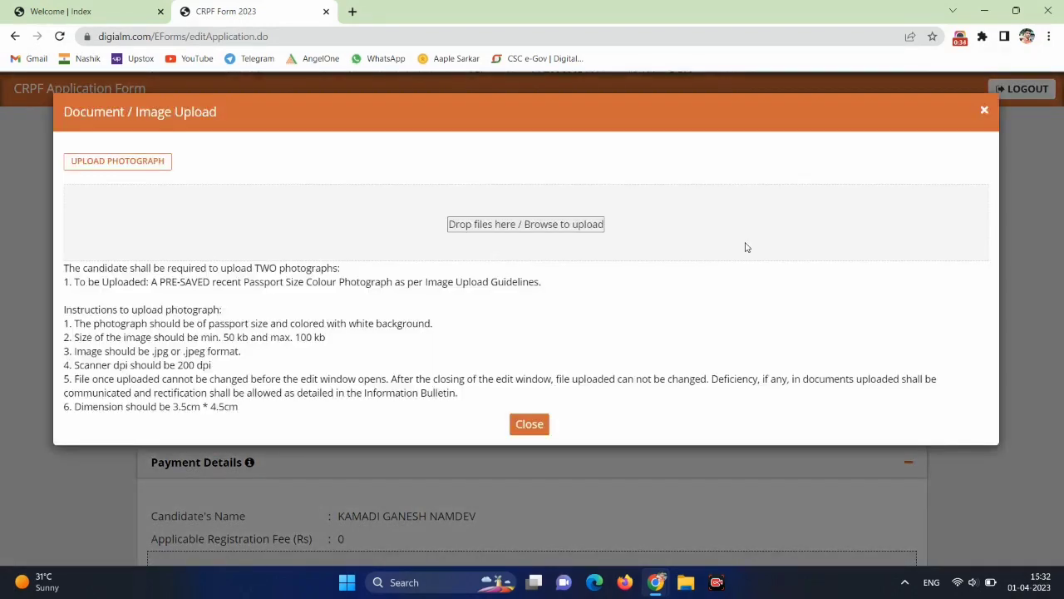
click(520, 224)
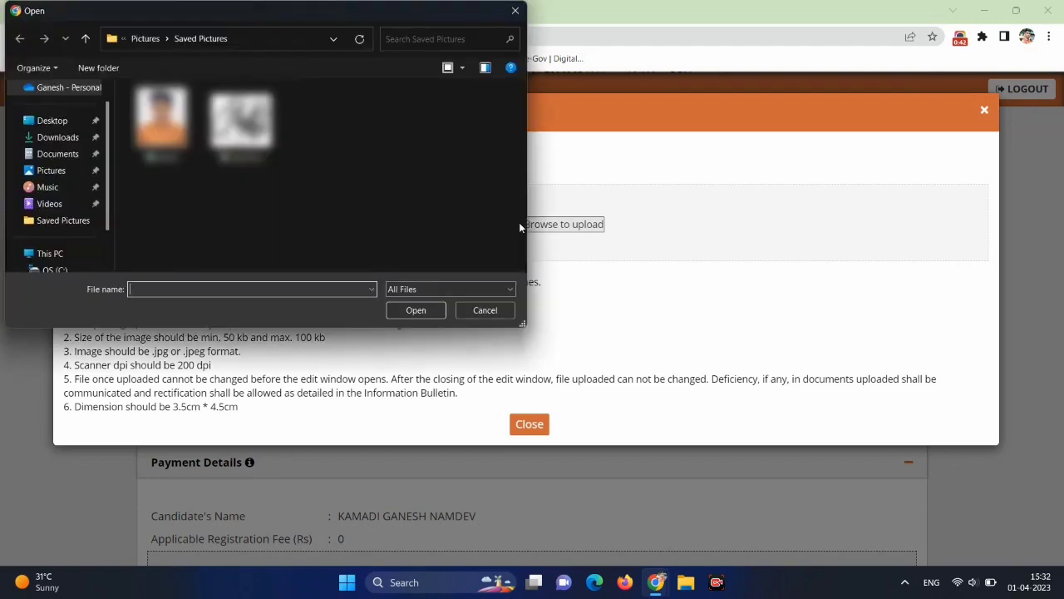
click(58, 137)
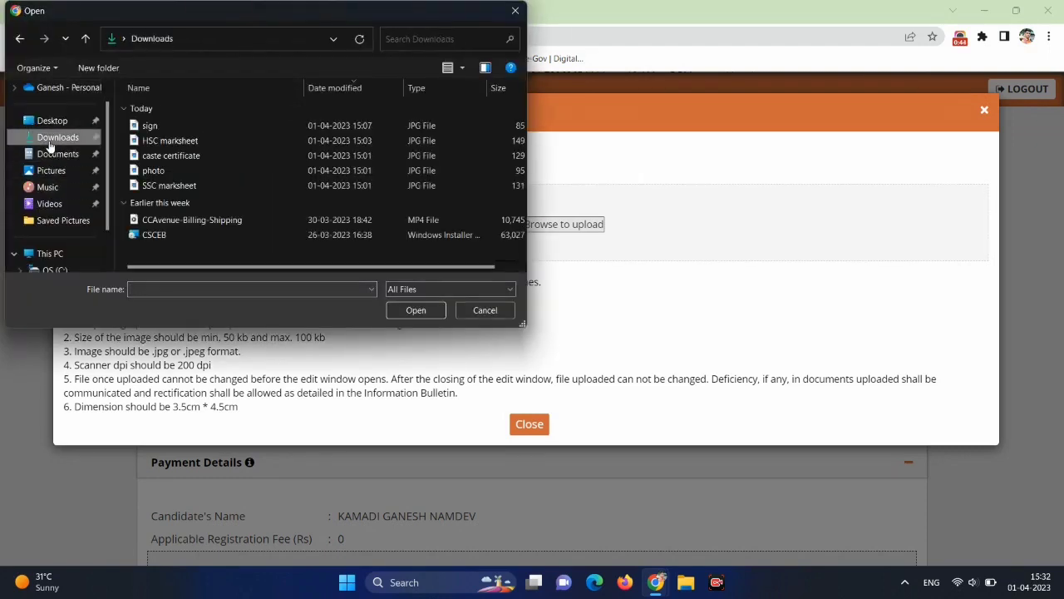
click(167, 172)
click(415, 313)
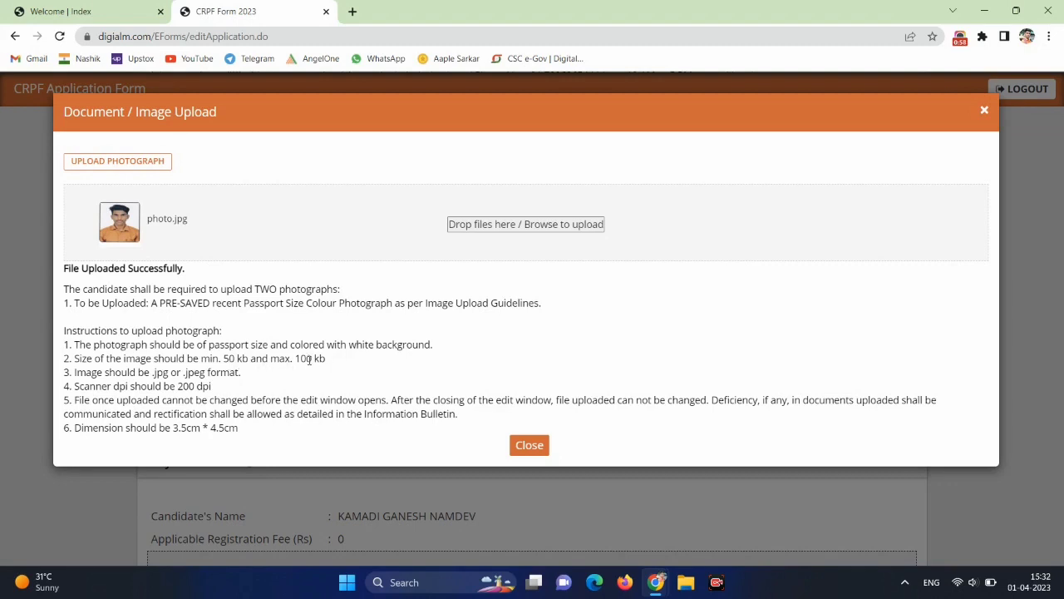
click(529, 446)
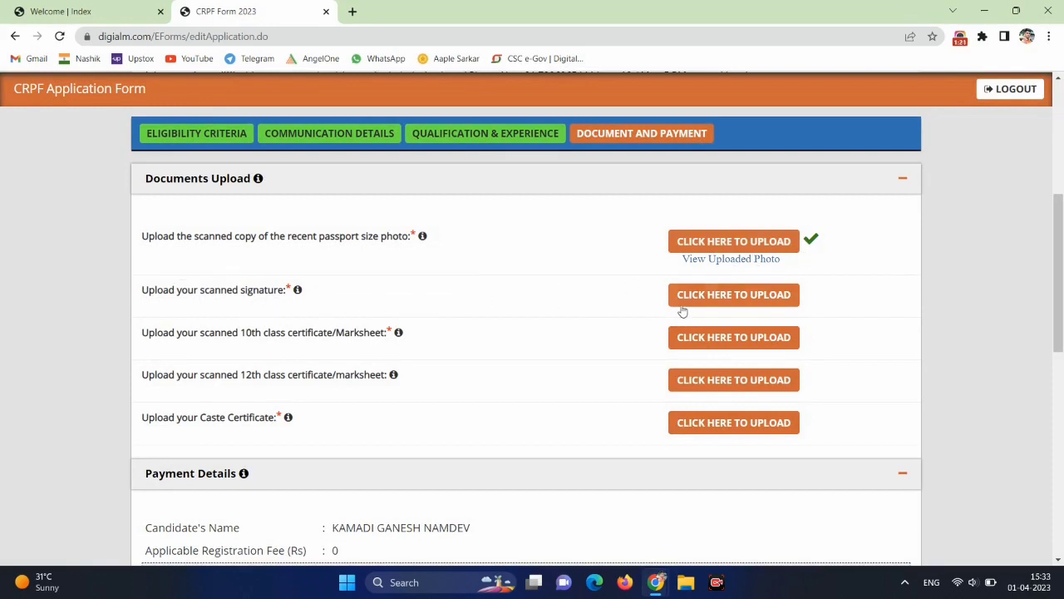
Step: Upload sign.jpg from Downloads as the scanned signature document
click(730, 296)
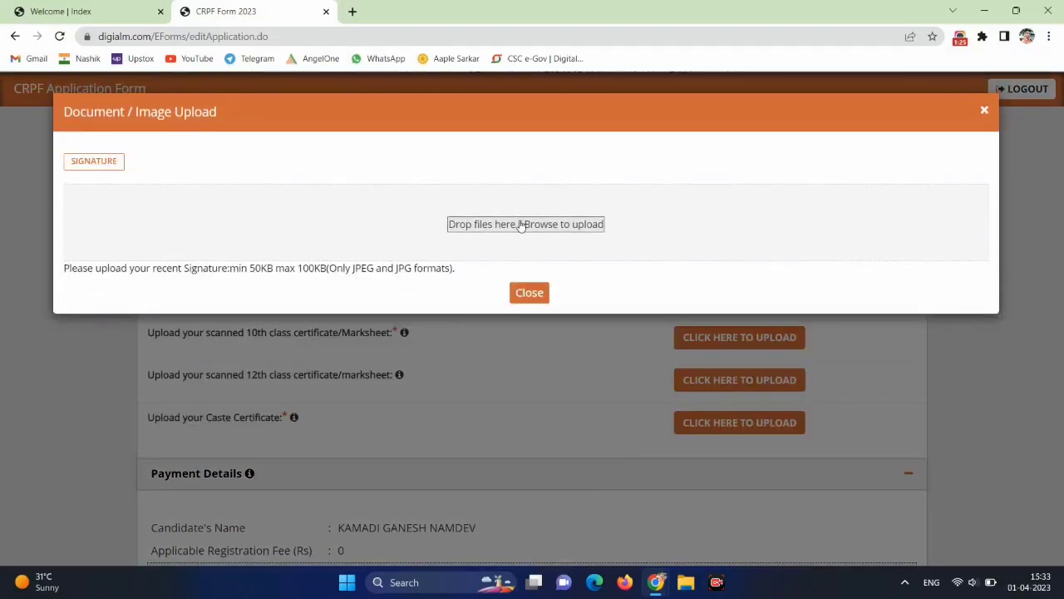
click(521, 224)
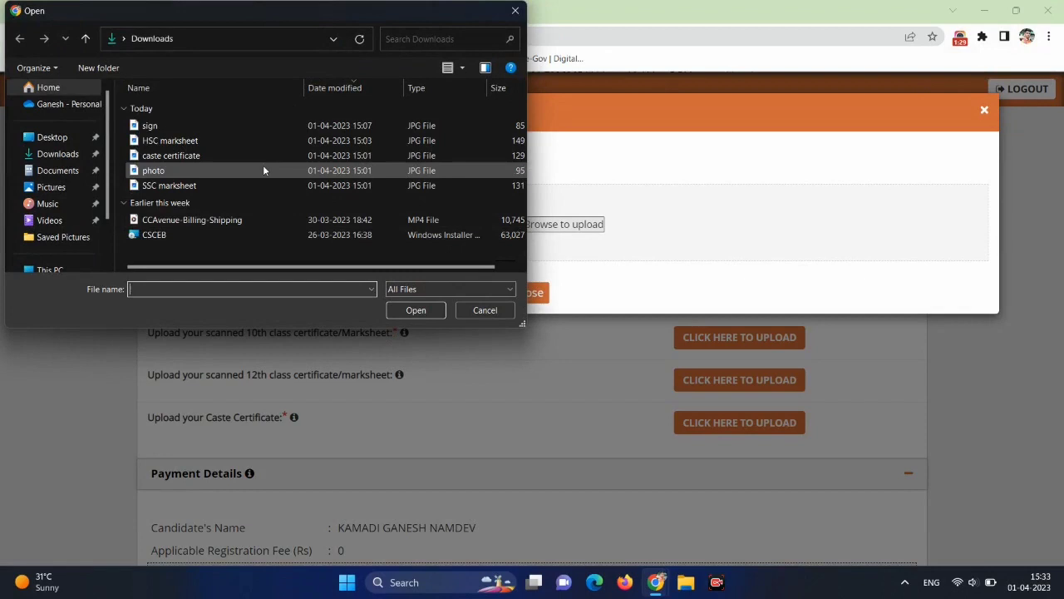
click(239, 124)
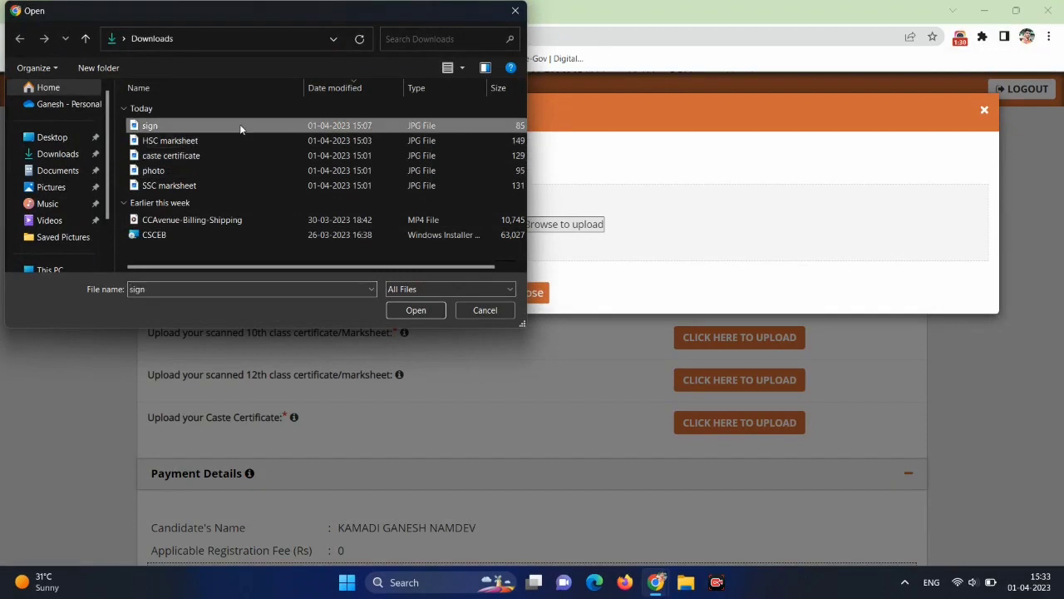
click(417, 310)
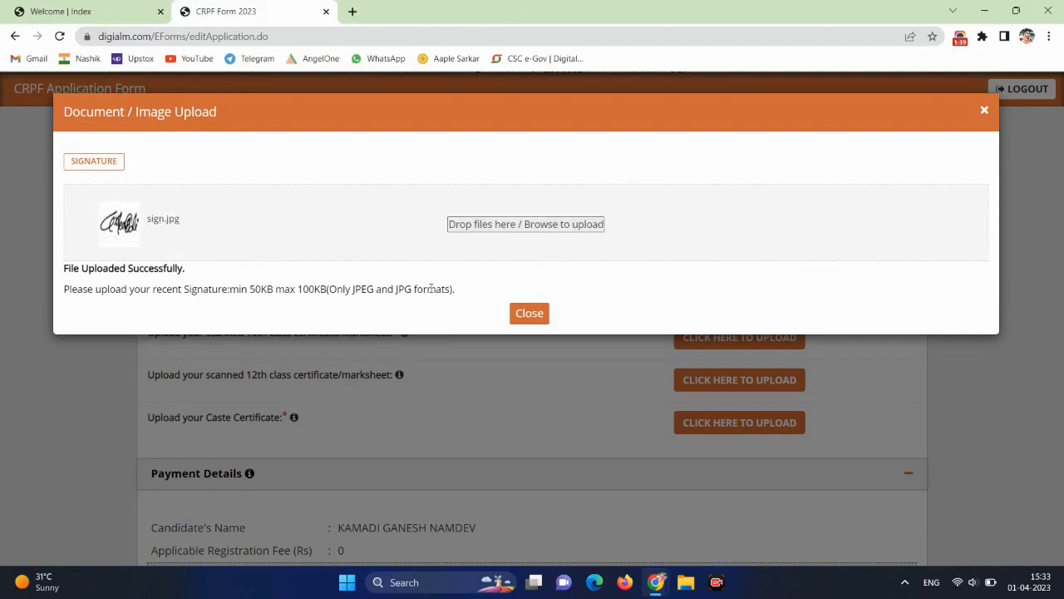
click(530, 314)
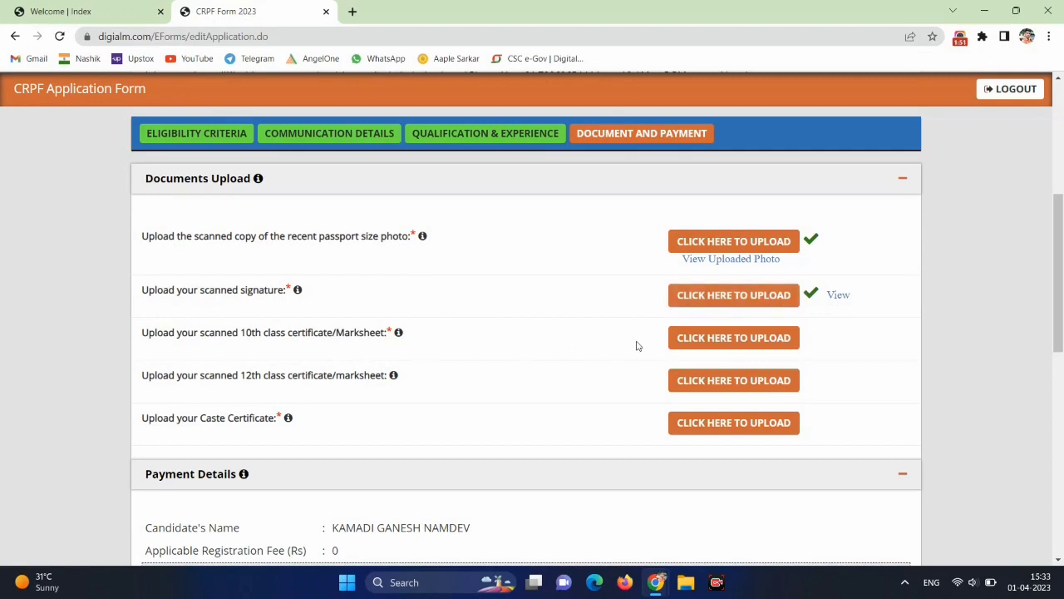
Step: Upload SSC marksheet.jpg as the 10th class certificate document
click(720, 340)
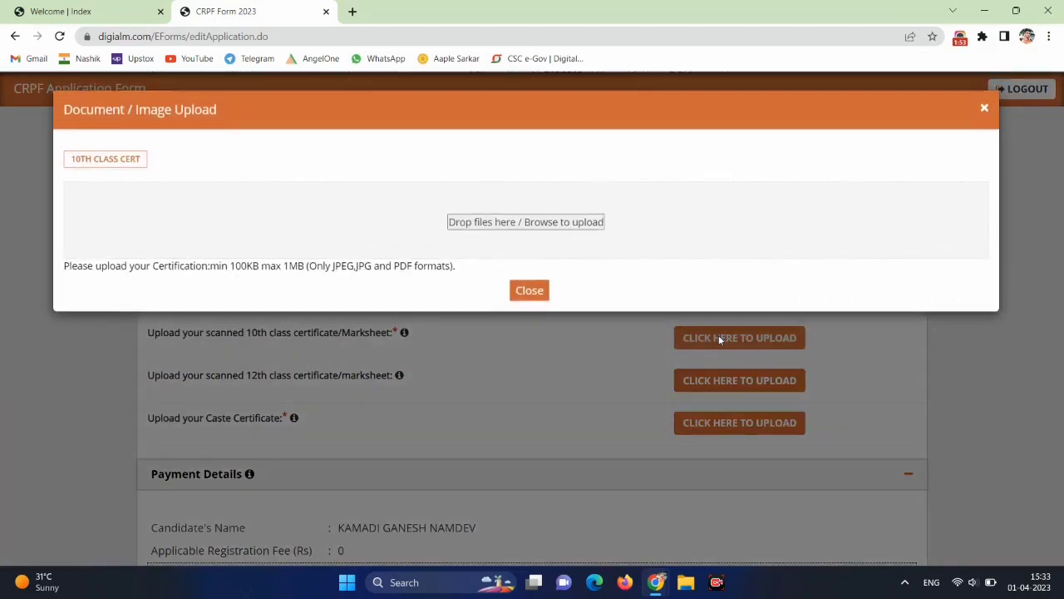
click(491, 230)
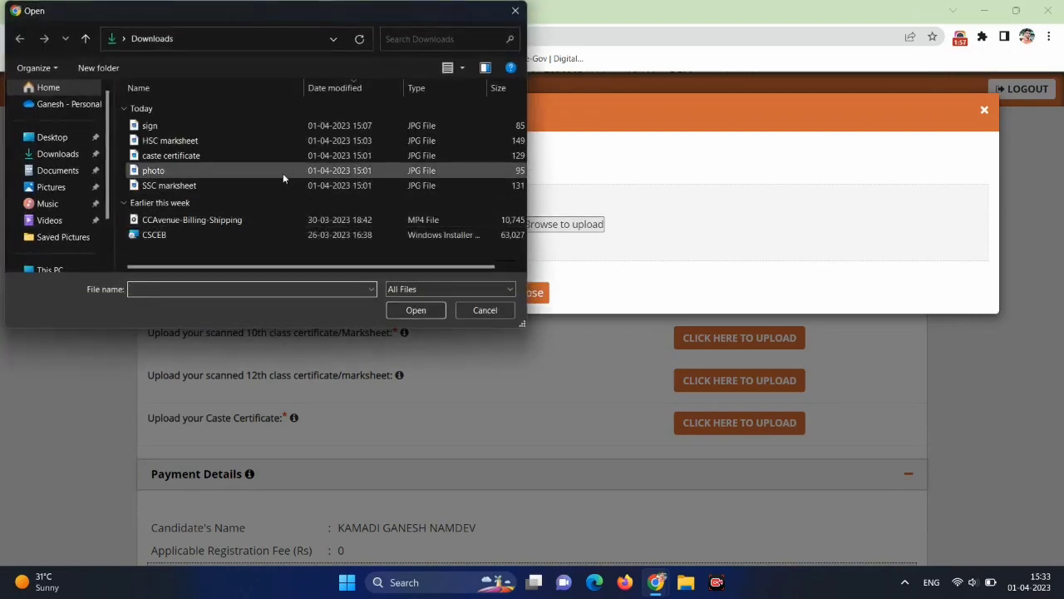
click(195, 187)
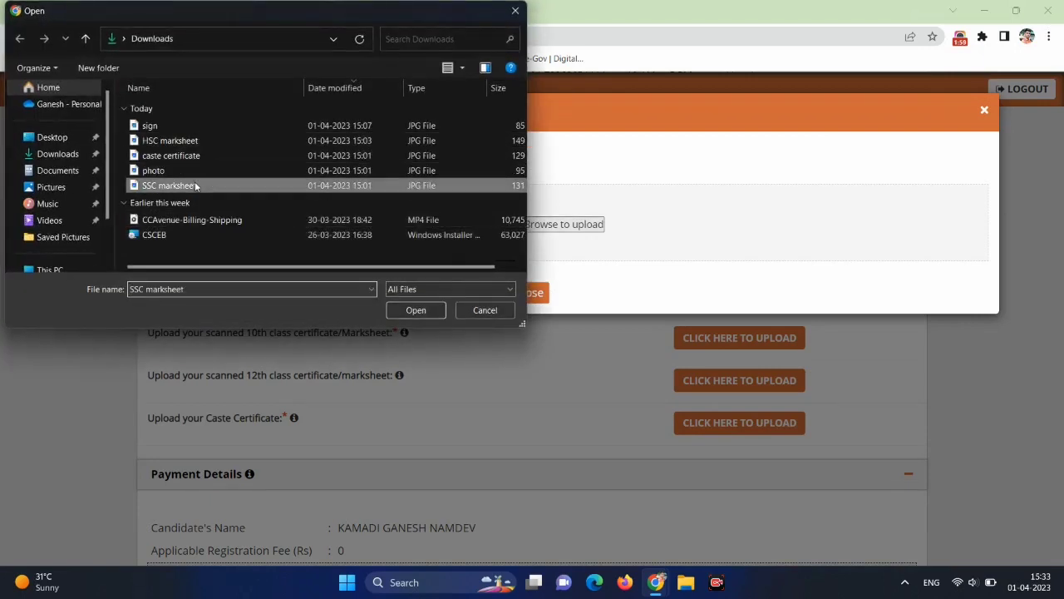
click(411, 312)
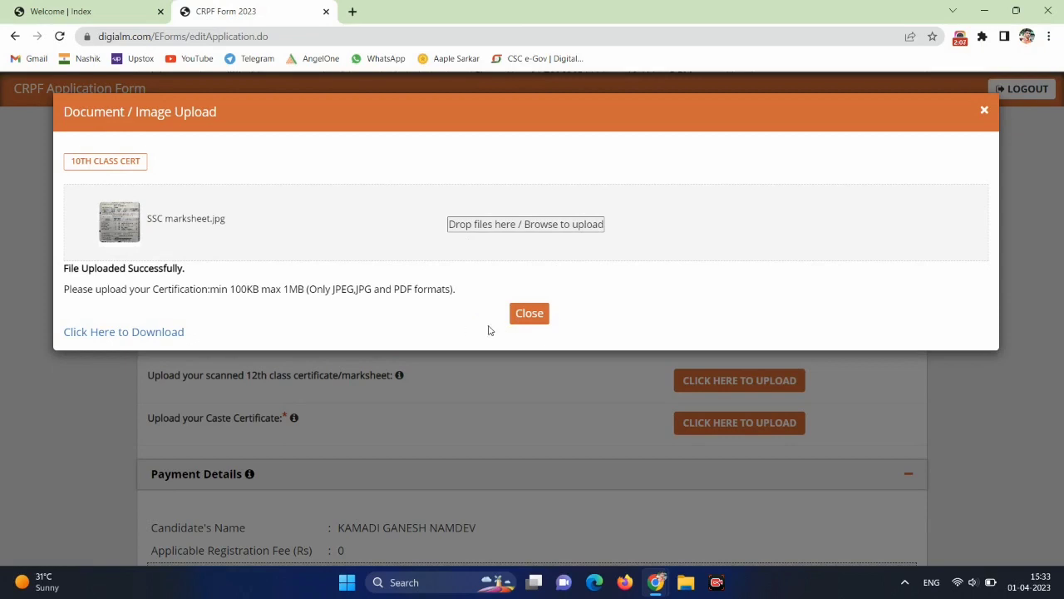
click(530, 313)
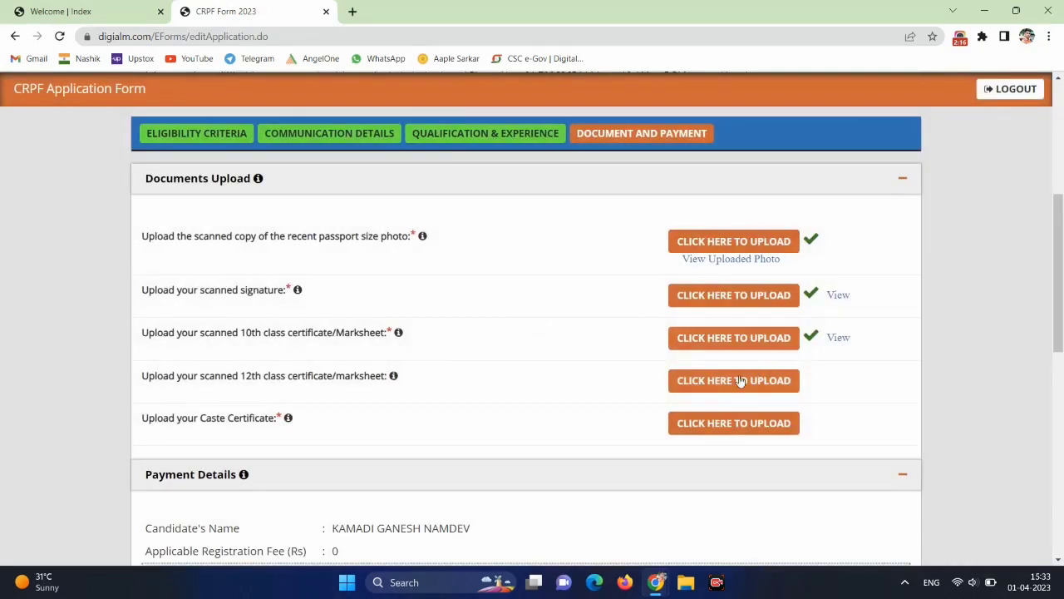
Step: Upload HSC marksheet.jpg as the 12th class certificate document
click(714, 385)
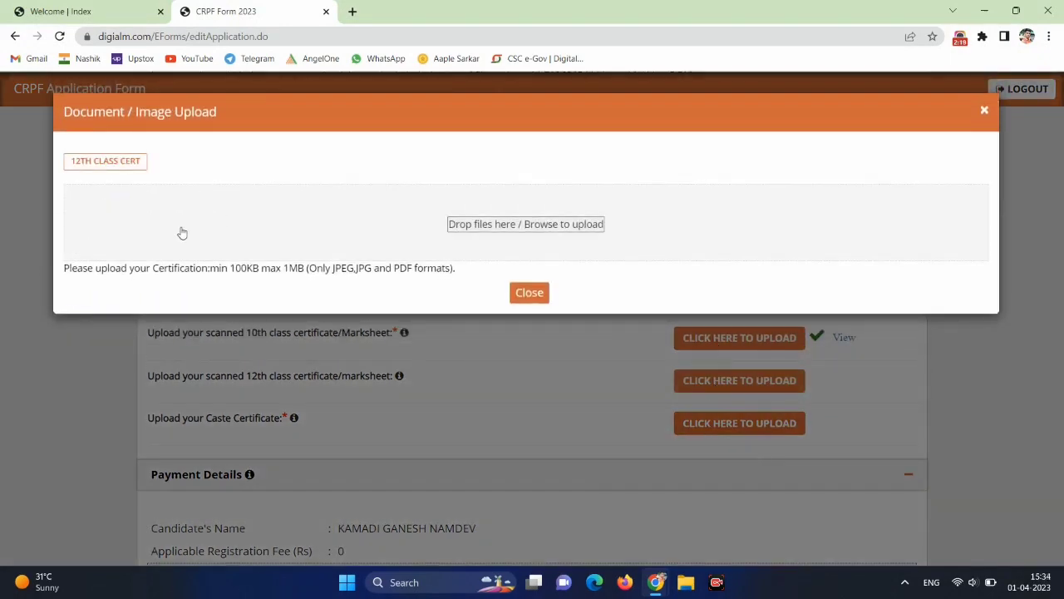
click(490, 230)
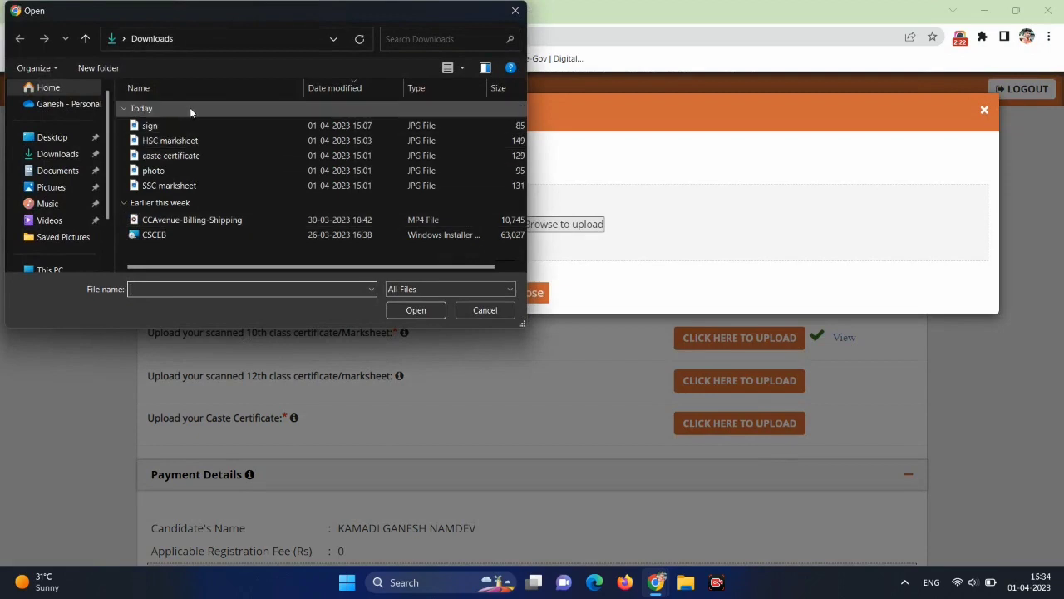
click(165, 143)
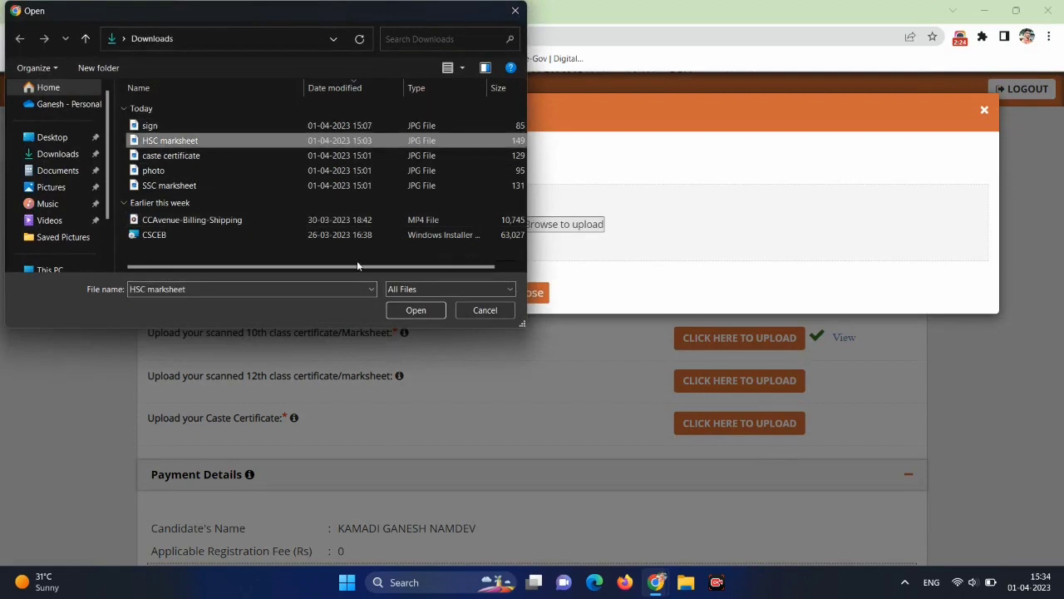
click(418, 311)
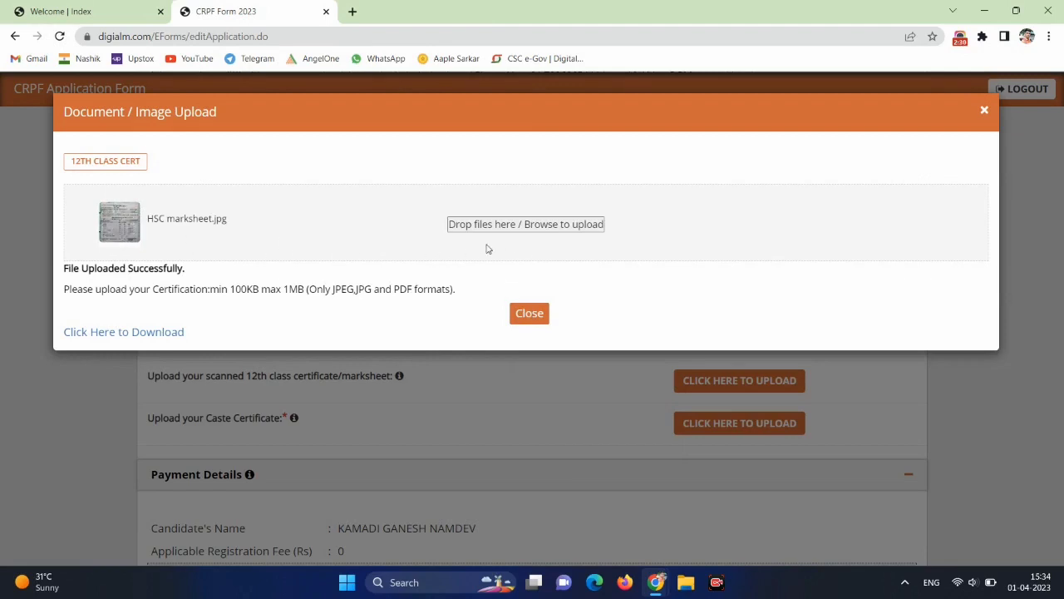
click(538, 315)
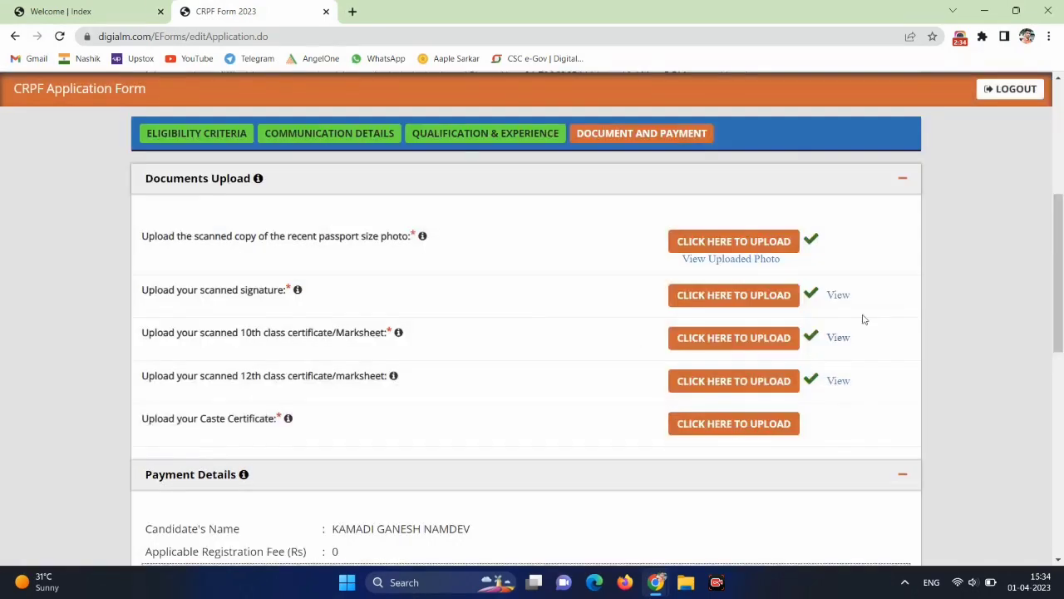
Step: Upload caste certificate.jpg as the Caste Certificate document
click(720, 424)
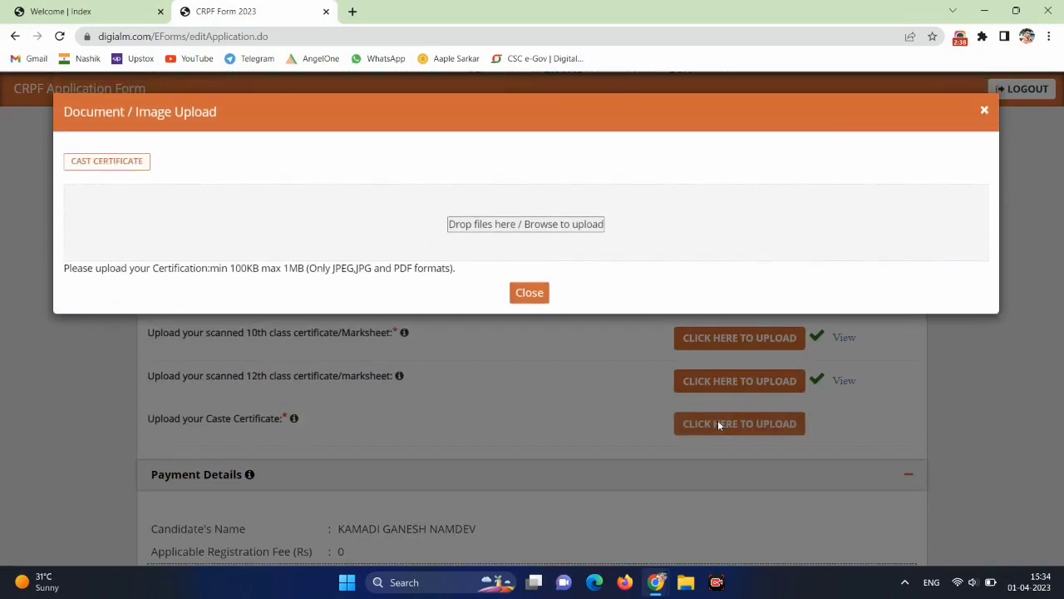
click(487, 224)
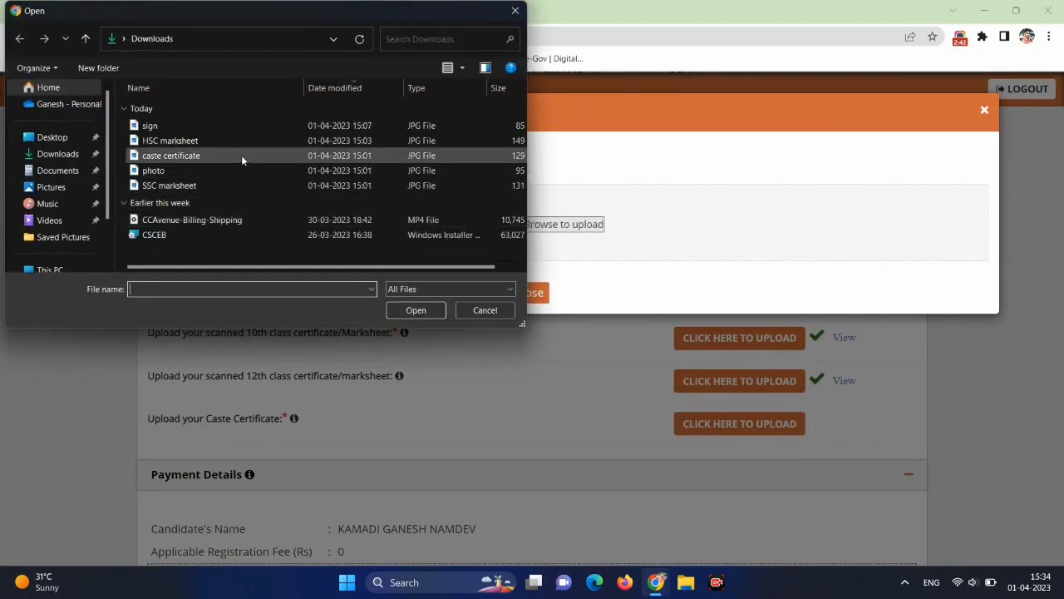
click(240, 159)
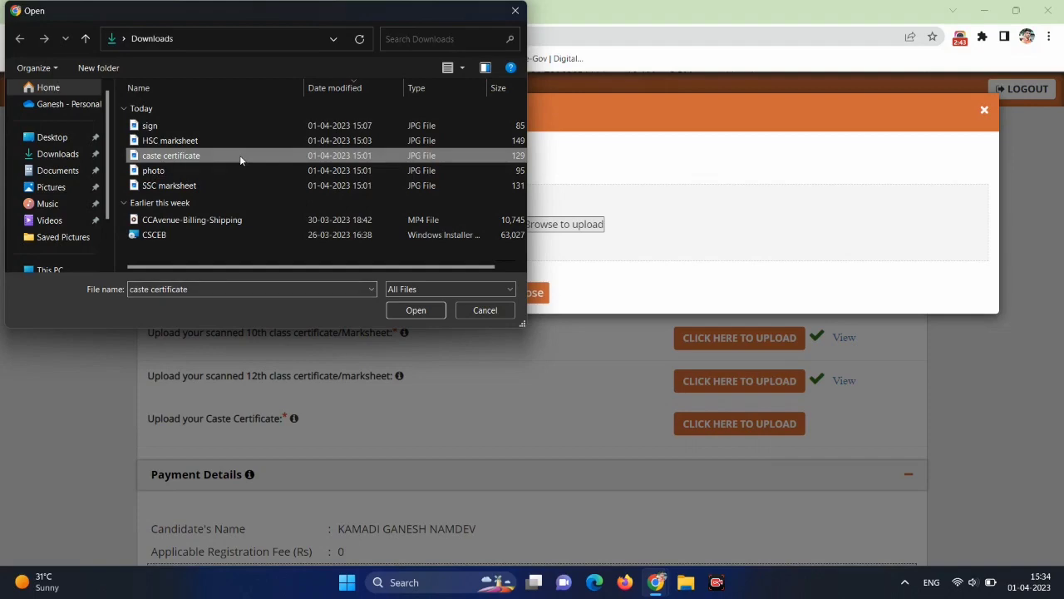
click(416, 310)
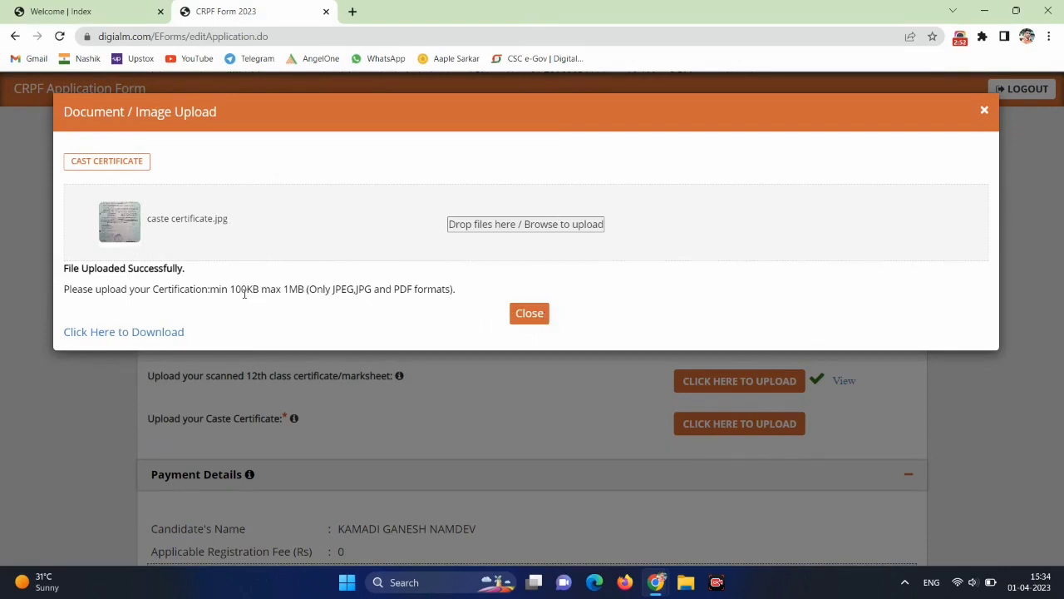
click(529, 314)
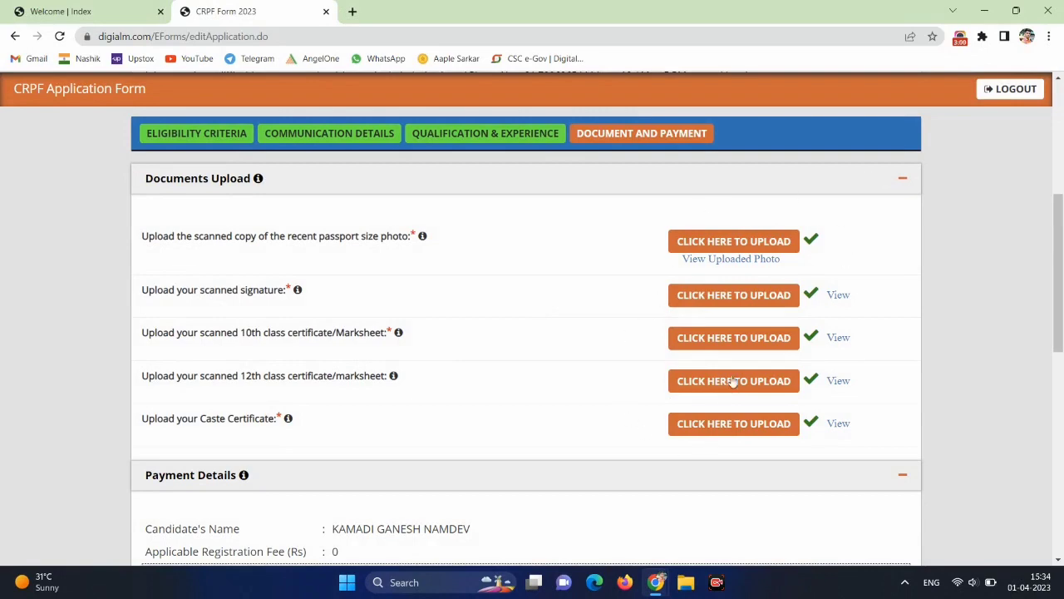
Step: Tick the declaration statements, including the certificates-possessed one, and enter the captcha characters
scroll(727, 375, down, 3)
scroll(727, 364, down, 4)
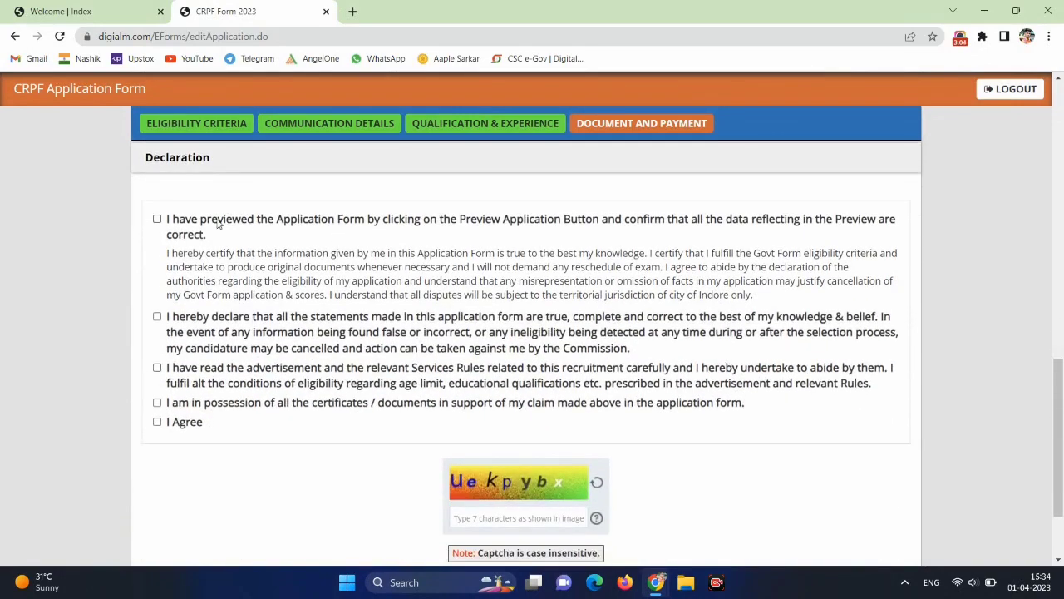
click(157, 220)
click(157, 404)
text(ue)
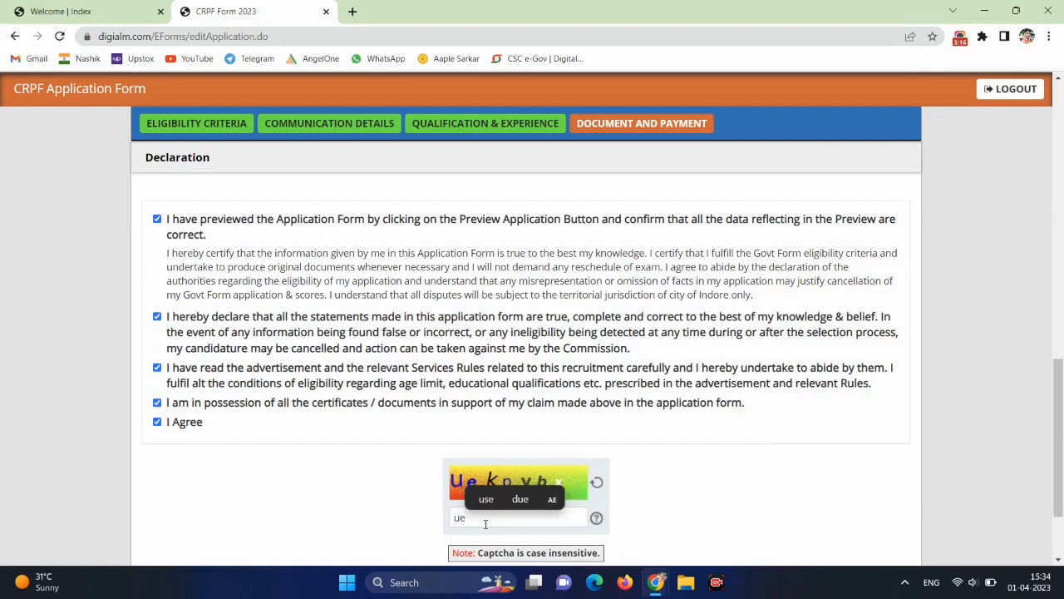
text(kp)
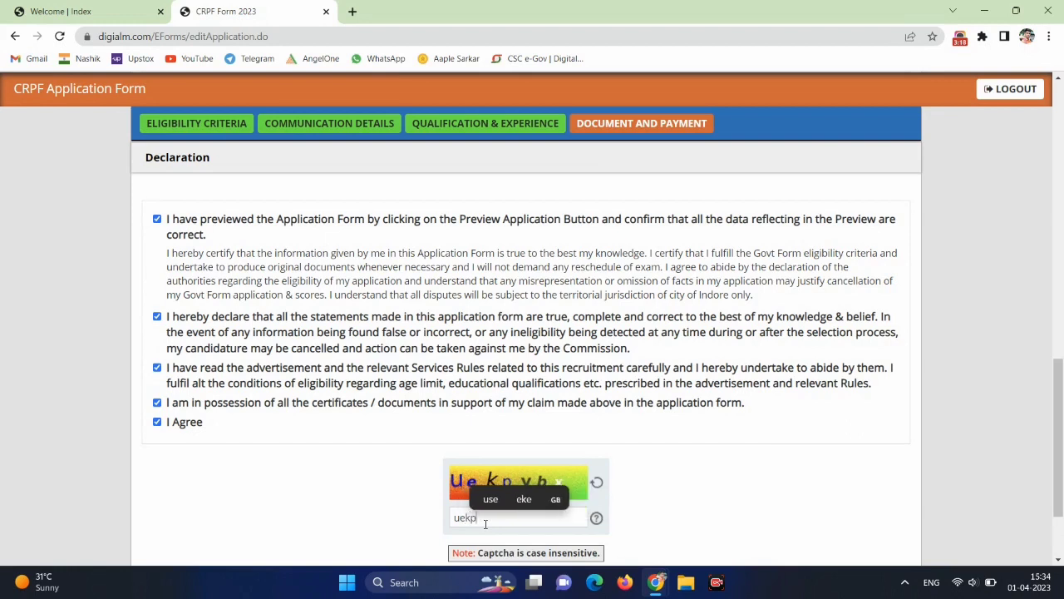
text(ybx)
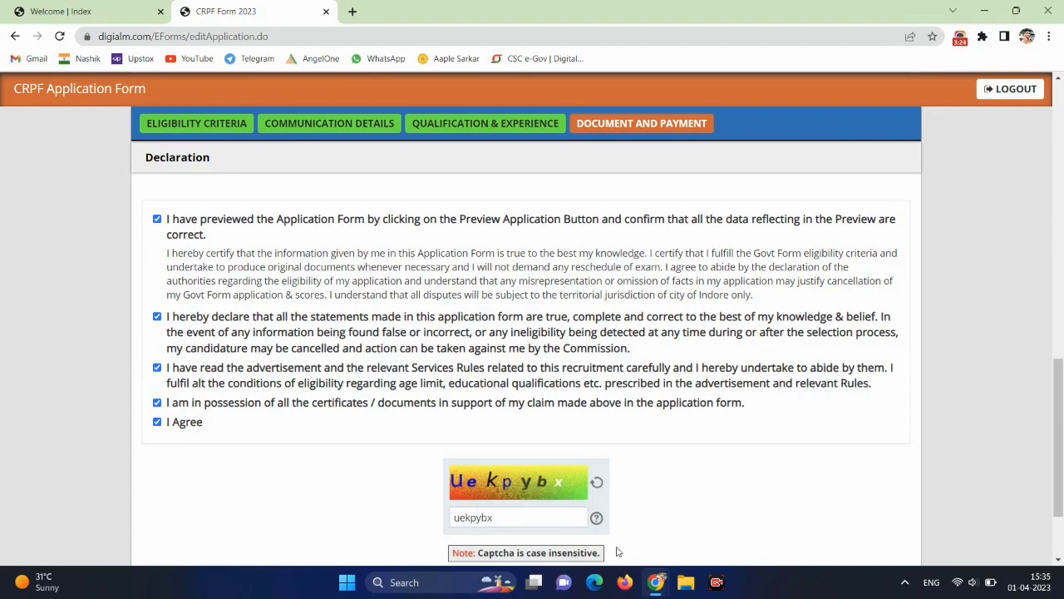
scroll(618, 552, down, 1)
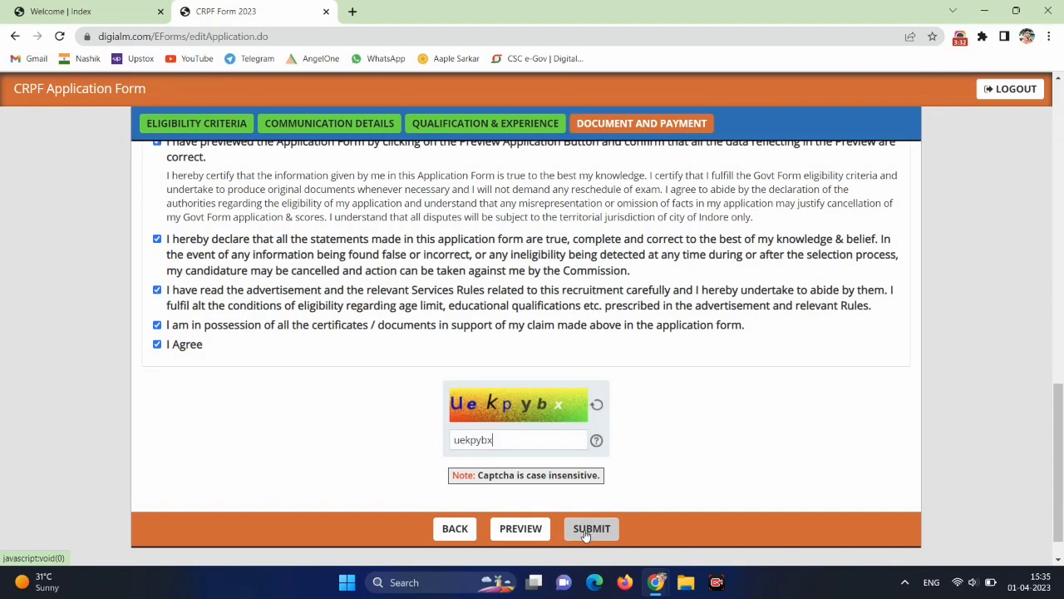
click(521, 532)
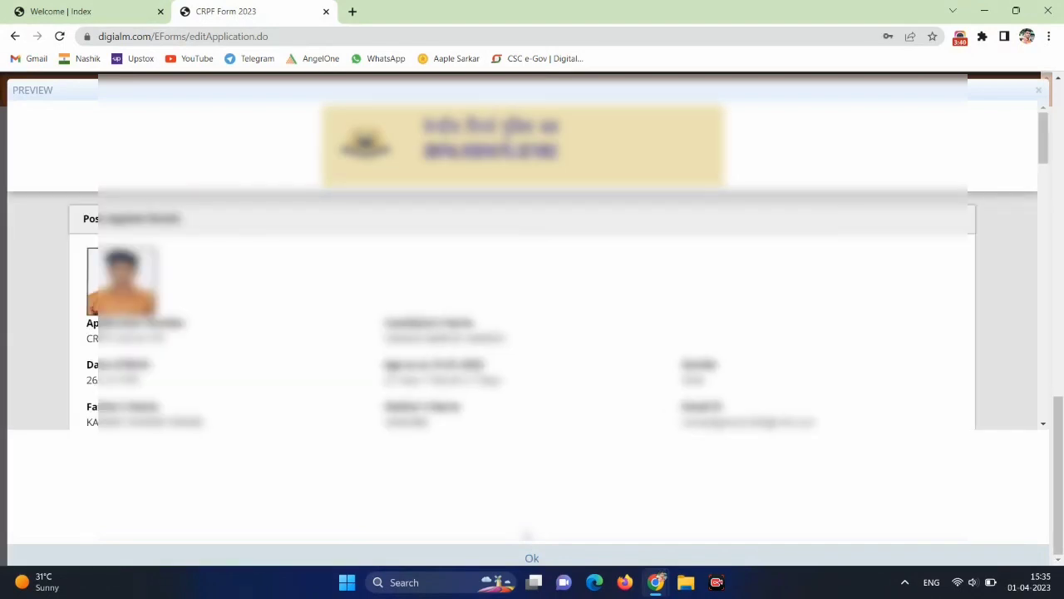
scroll(599, 372, down, 1)
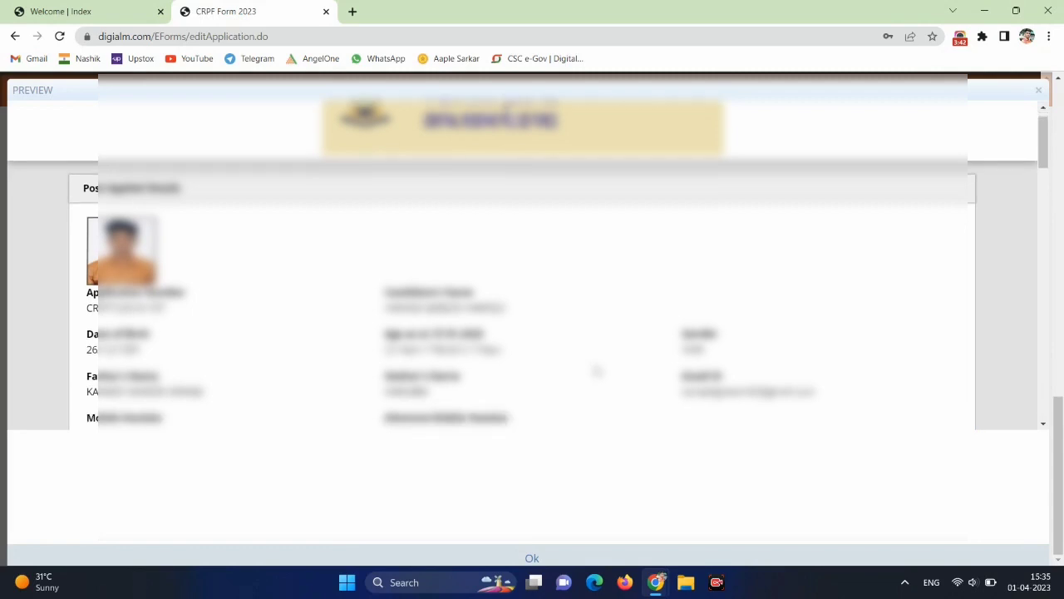
scroll(597, 372, down, 4)
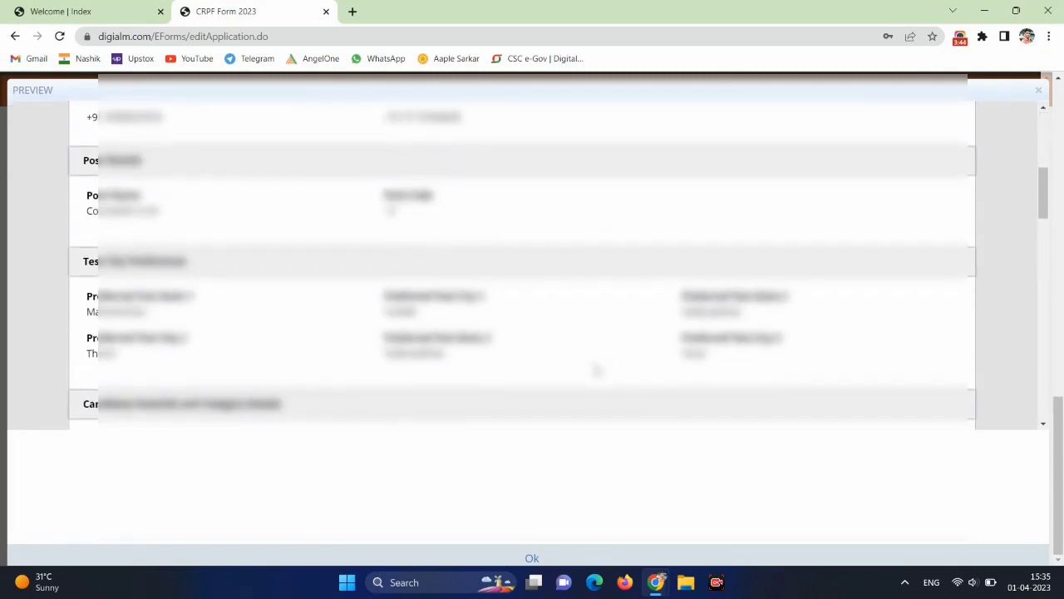
scroll(597, 370, down, 10)
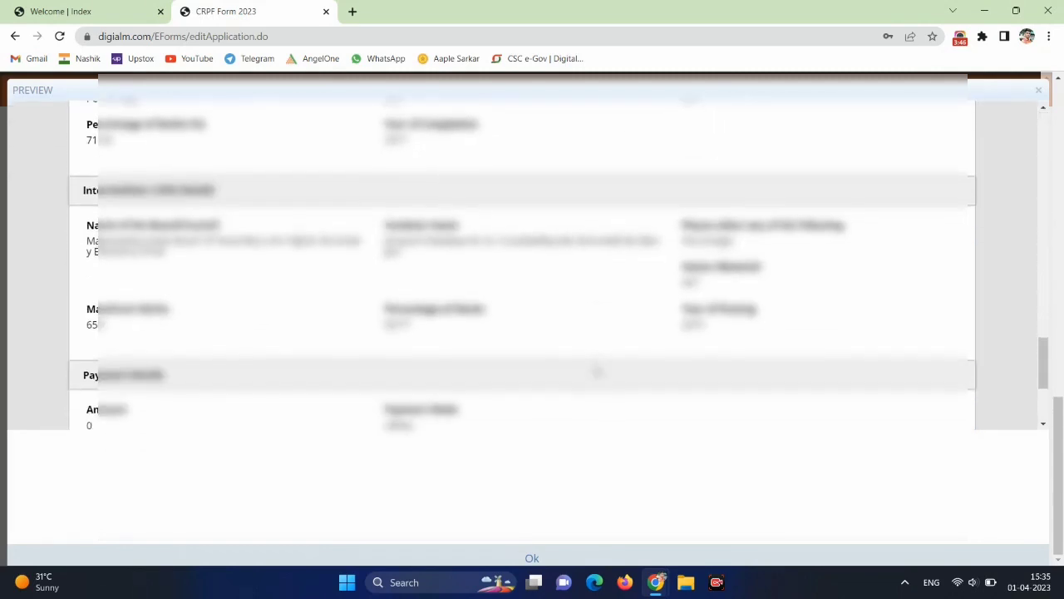
scroll(597, 371, down, 3)
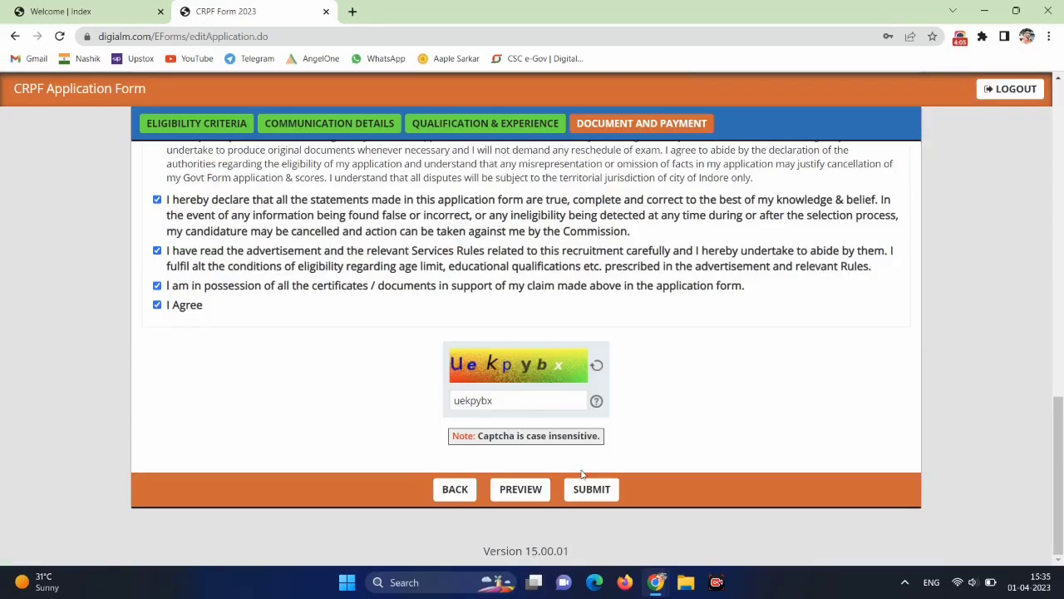
click(586, 490)
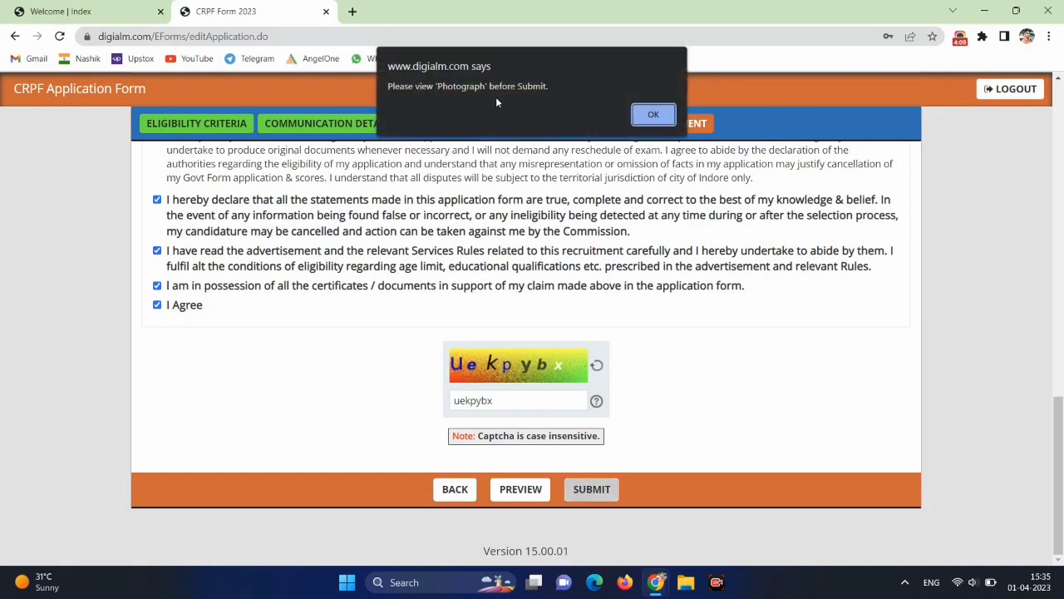
click(655, 117)
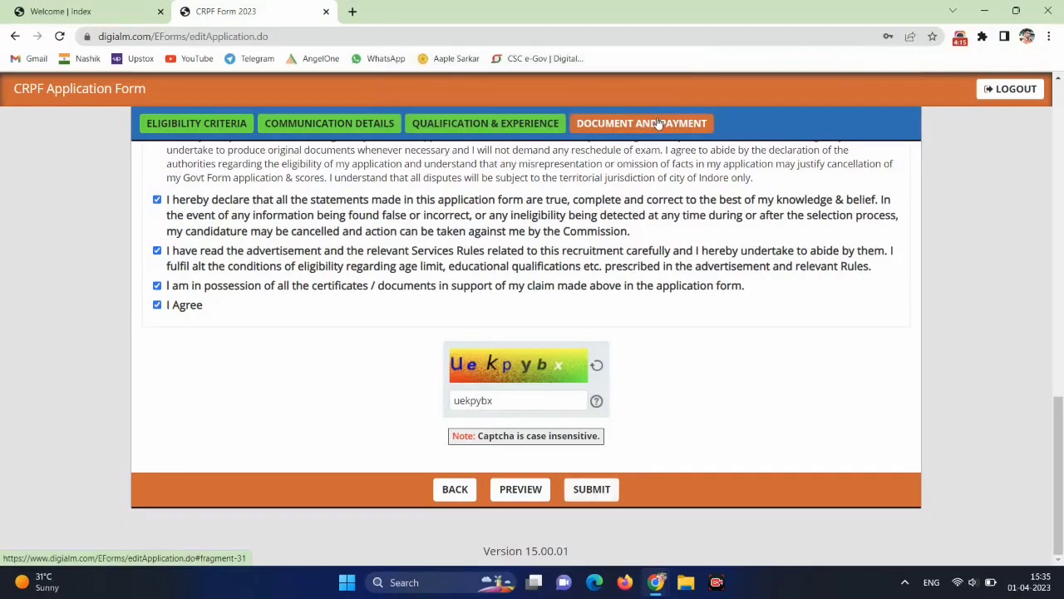
scroll(686, 293, up, 8)
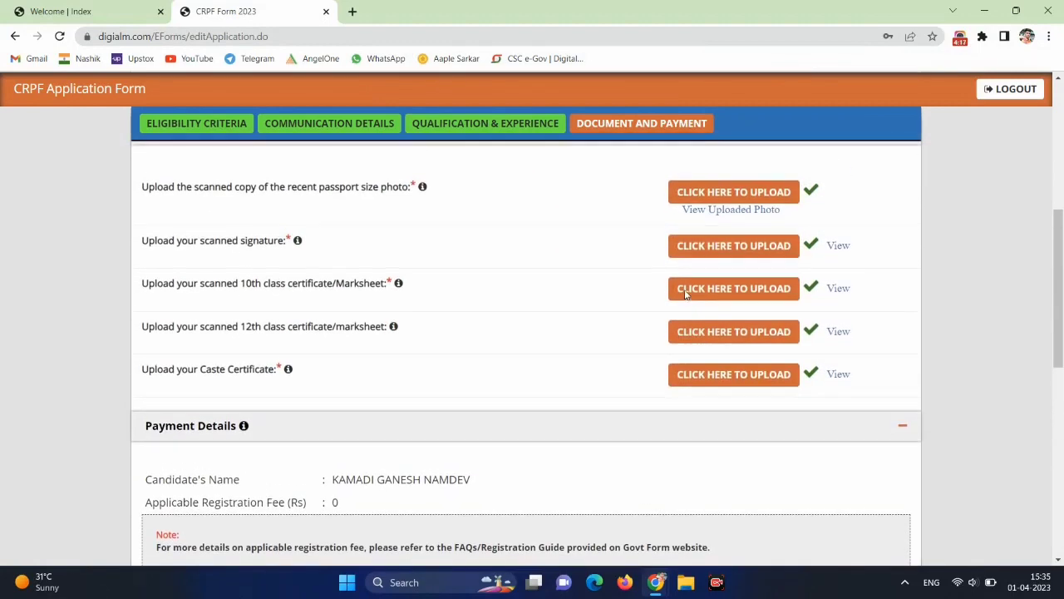
click(838, 250)
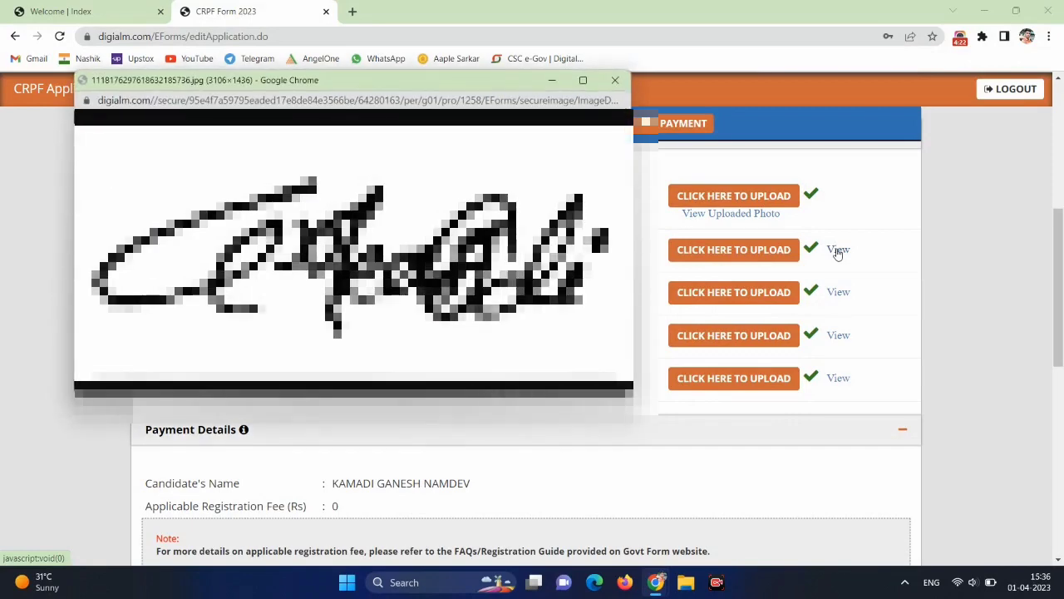
click(615, 80)
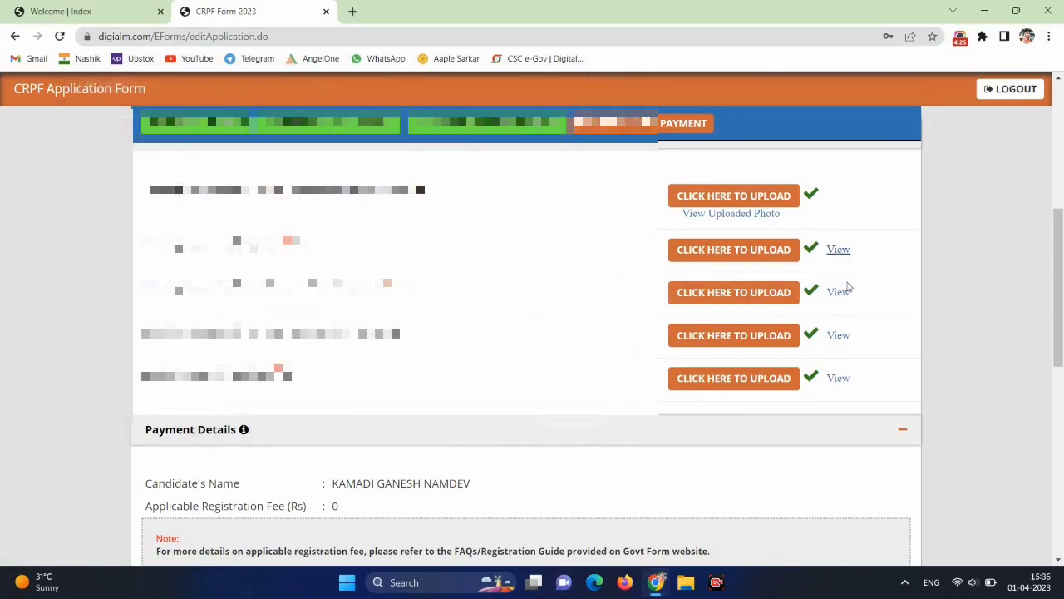
click(839, 293)
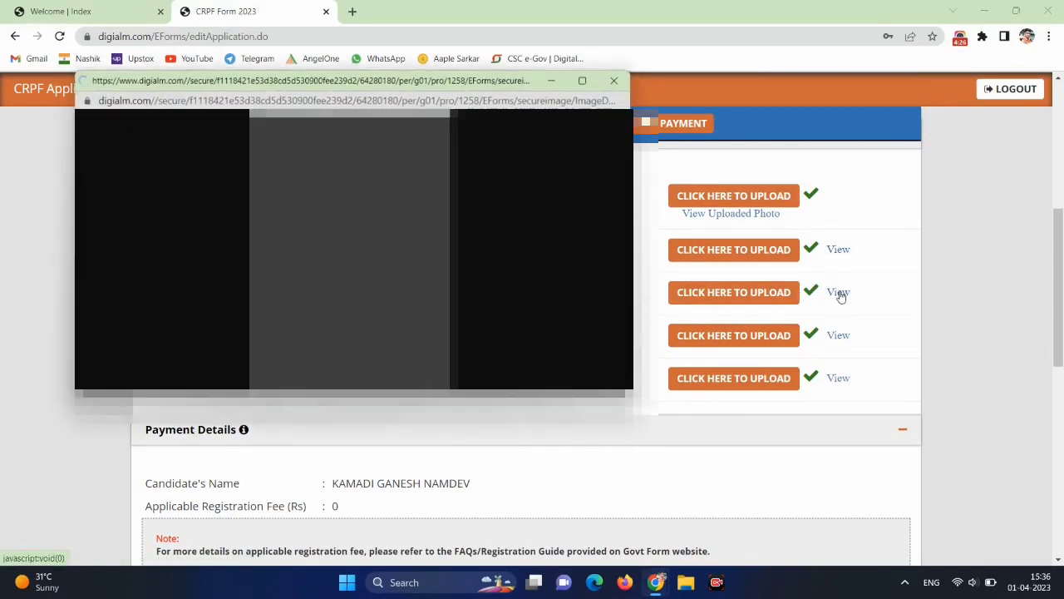
click(616, 81)
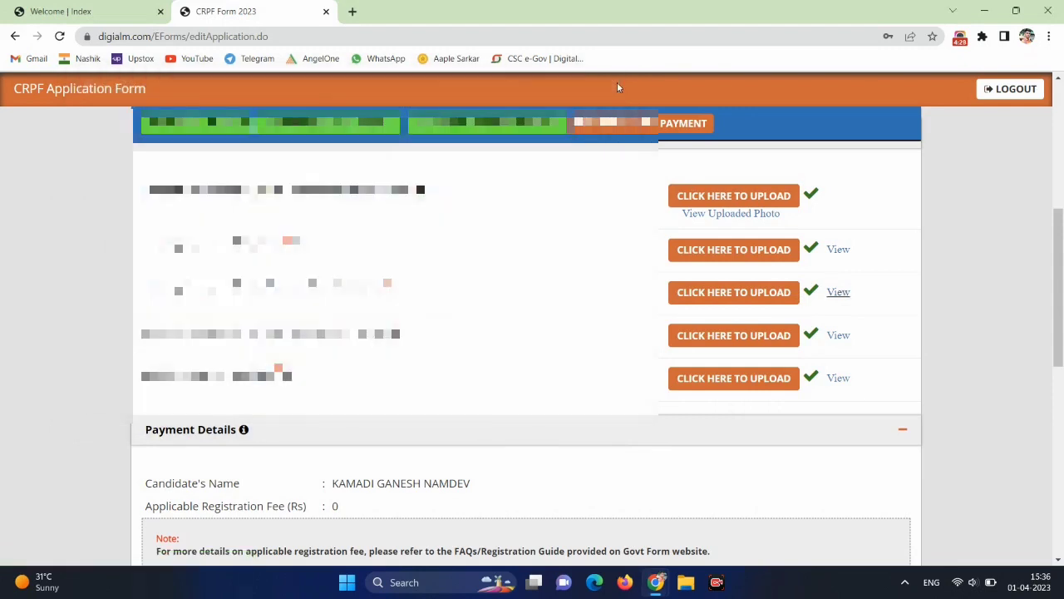
click(839, 336)
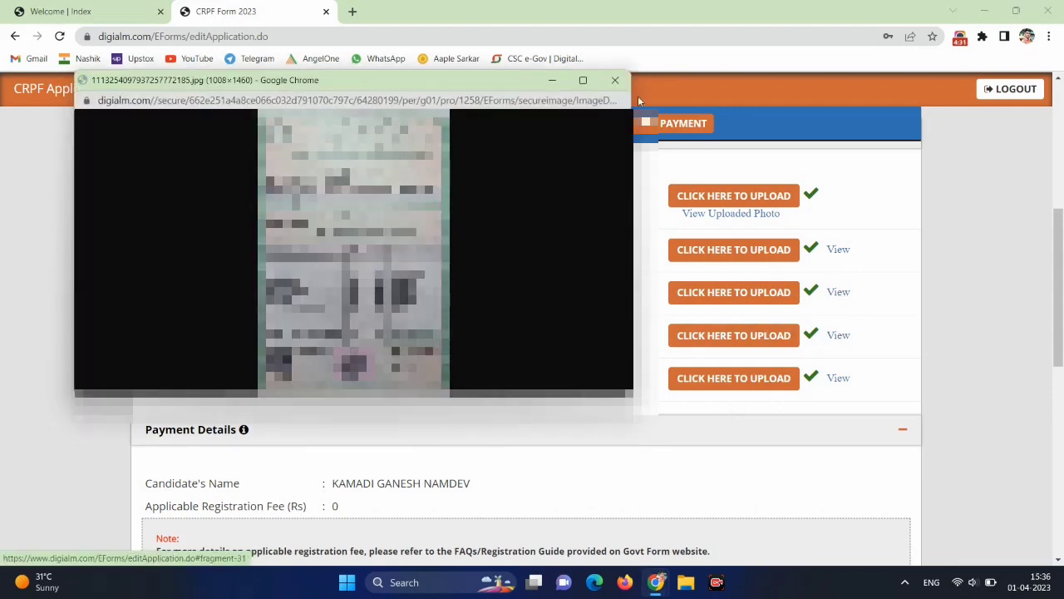
click(616, 80)
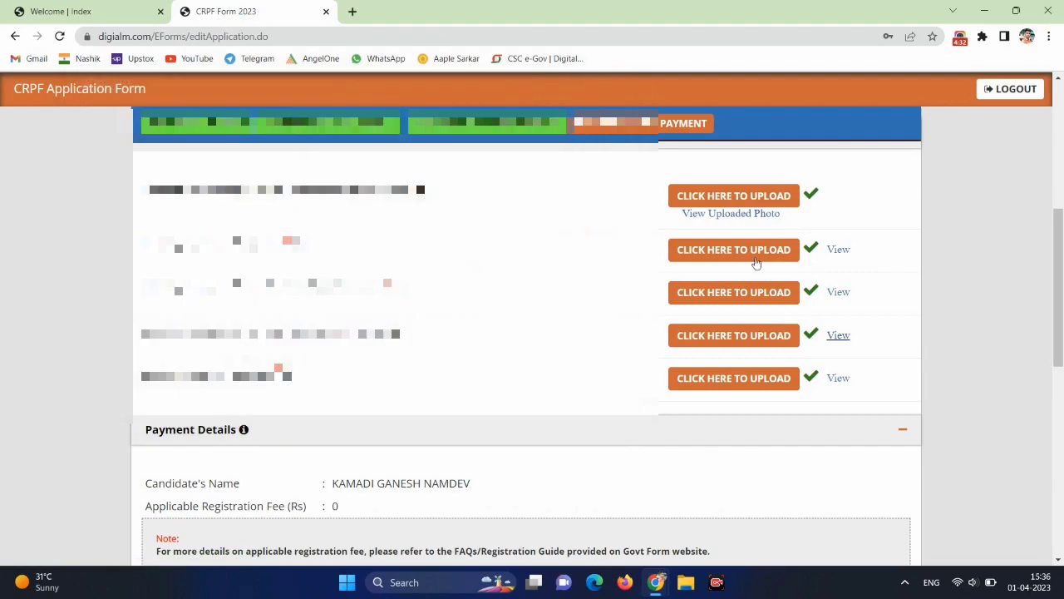
click(838, 378)
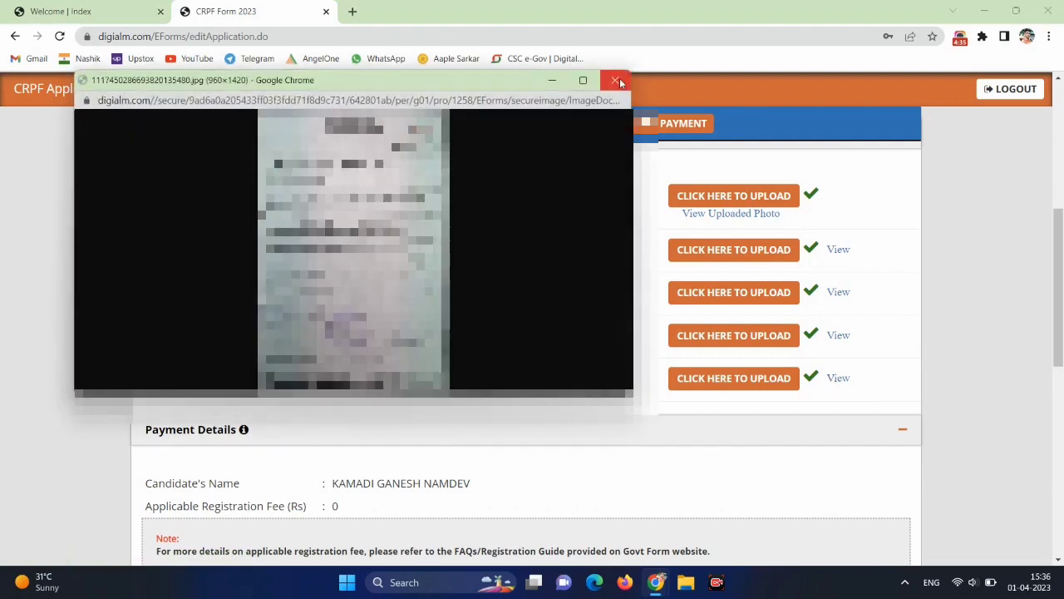
click(617, 81)
scroll(650, 281, down, 3)
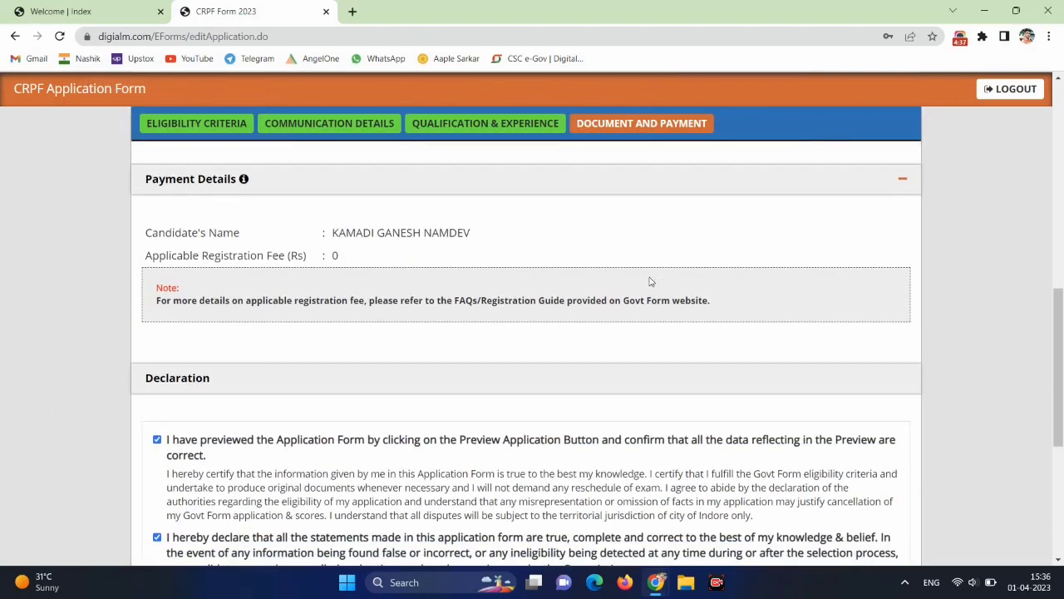
scroll(651, 281, down, 4)
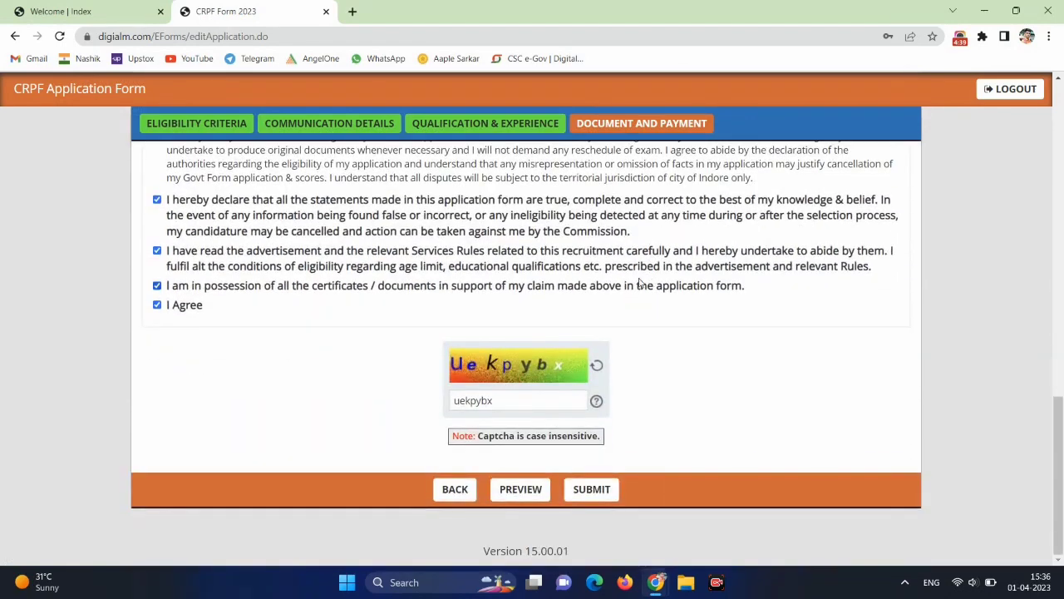